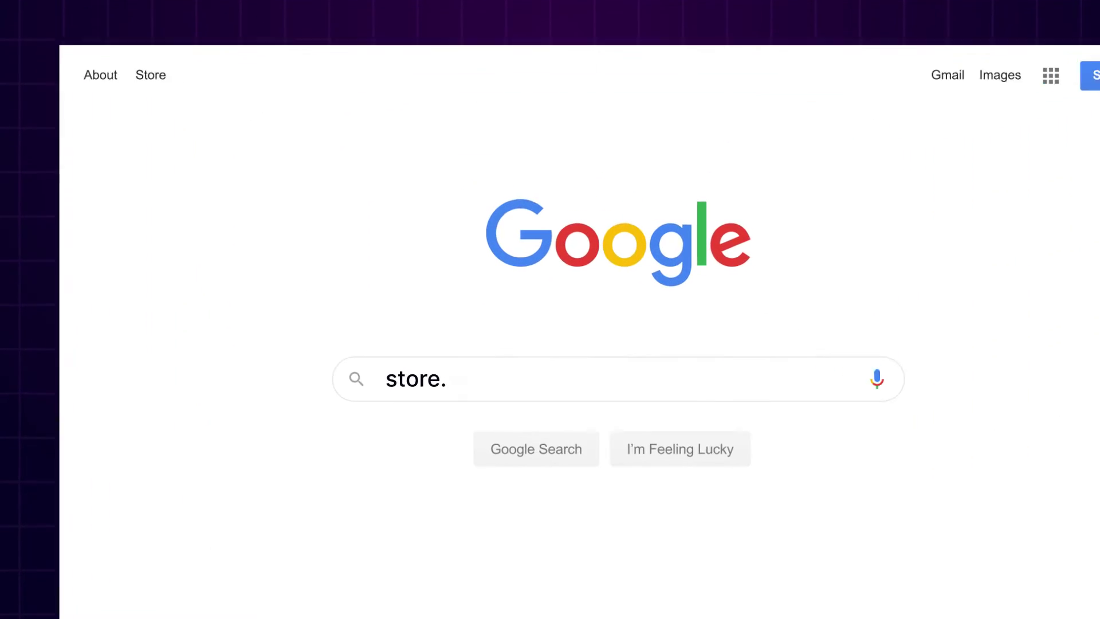
Search Google for 'webkul' to reach the Webkul store's User Guide articles.
type("webkul")
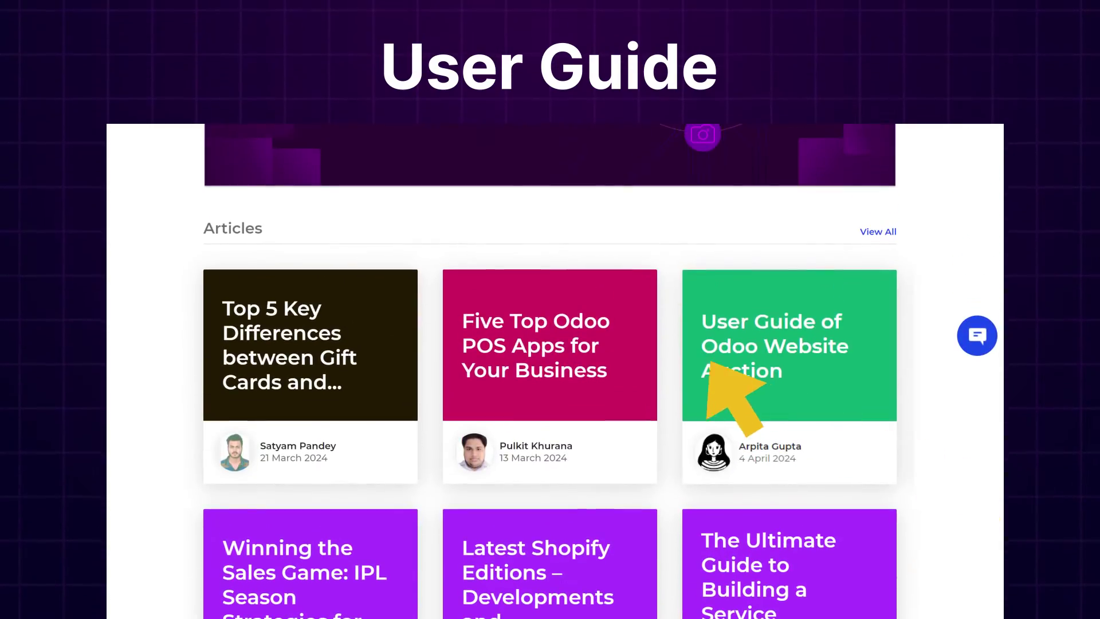
Open the 'User Guide of Odoo Website Auction' article and scroll through its Functionality section.
left_click(711, 369)
scroll(550, 373, "down", 3)
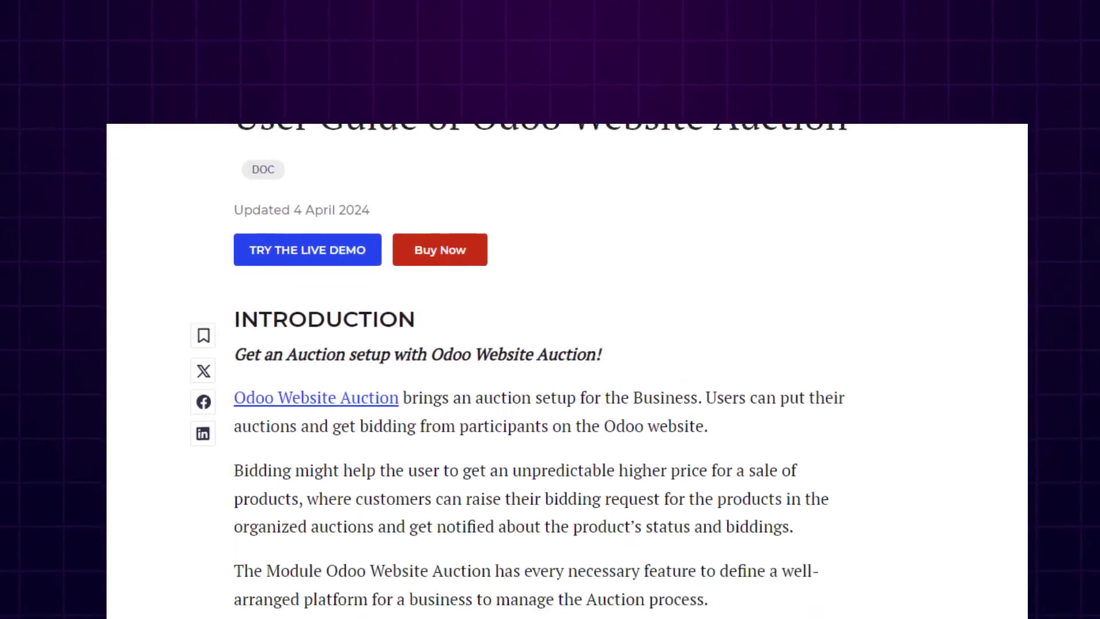
scroll(567, 372, "down", 15)
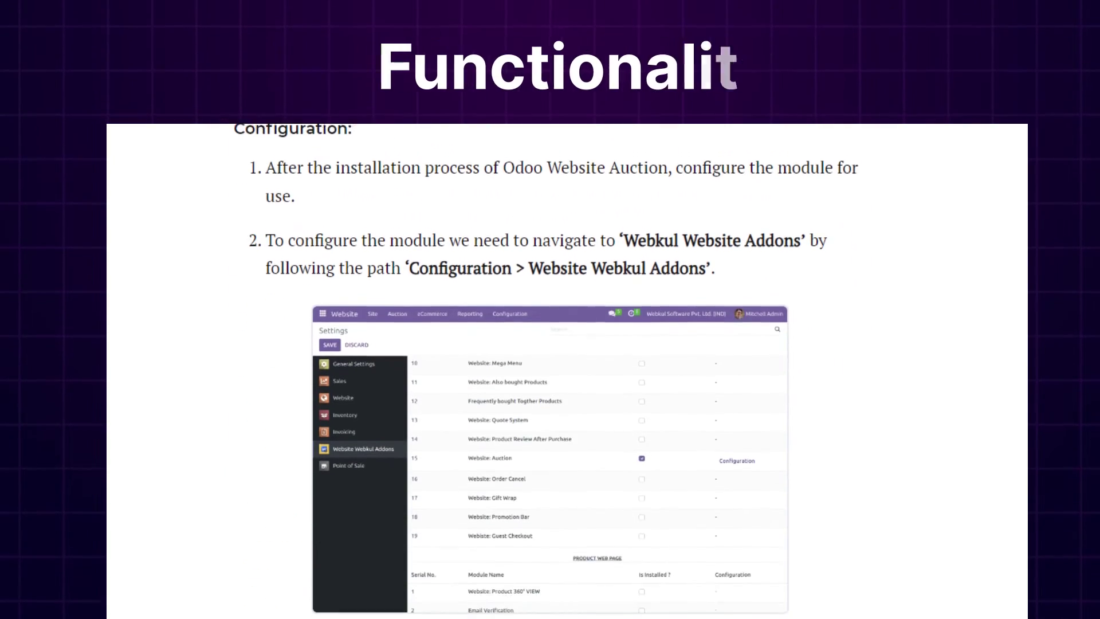
scroll(550, 372, "down", 20)
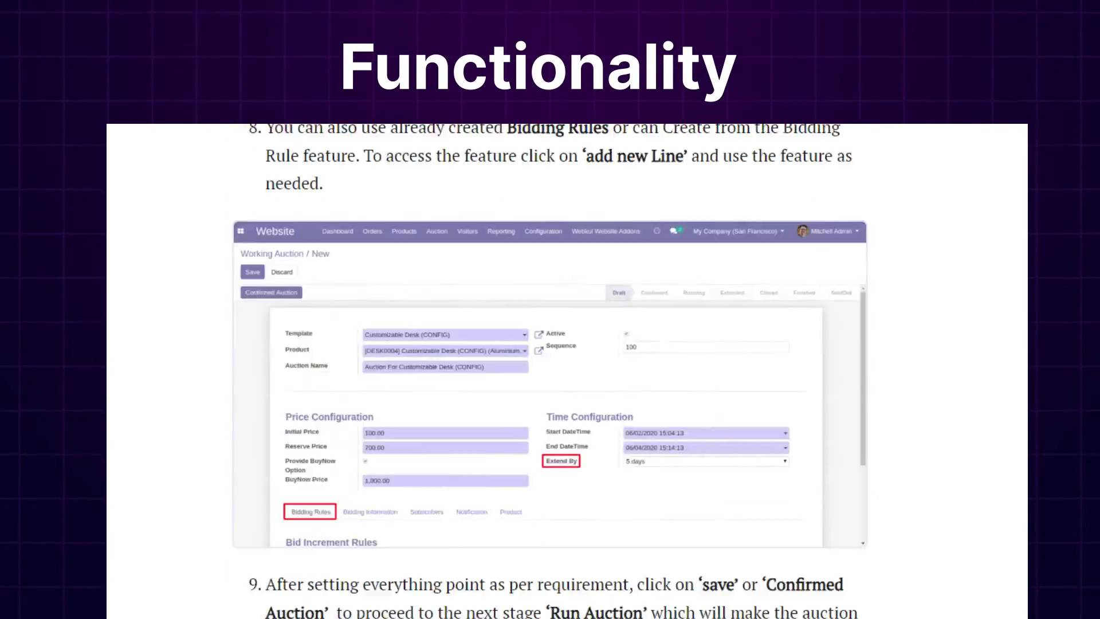
scroll(550, 372, "down", 20)
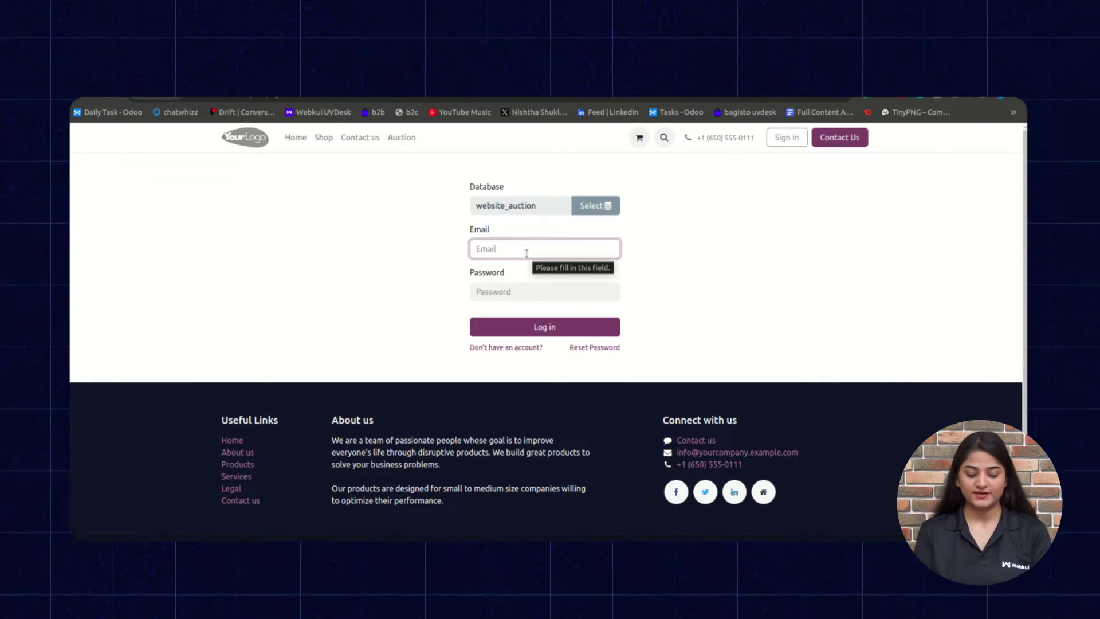
Log in to the website_auction database with the admin email and password, dismissing the password warning.
type("admin")
key("Tab")
type("admin")
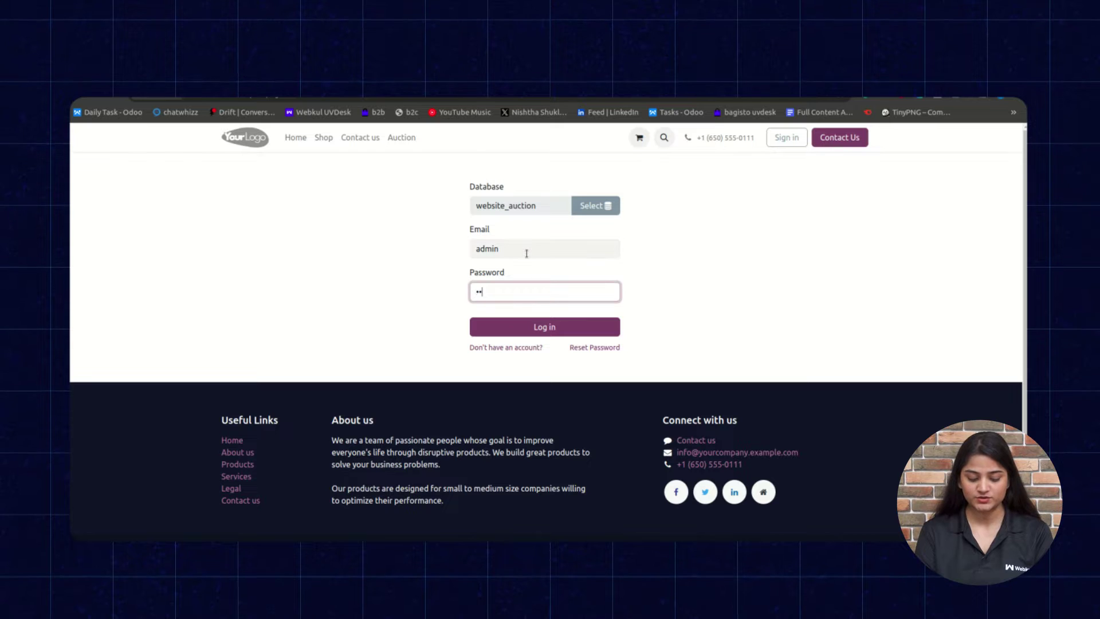
left_click(557, 326)
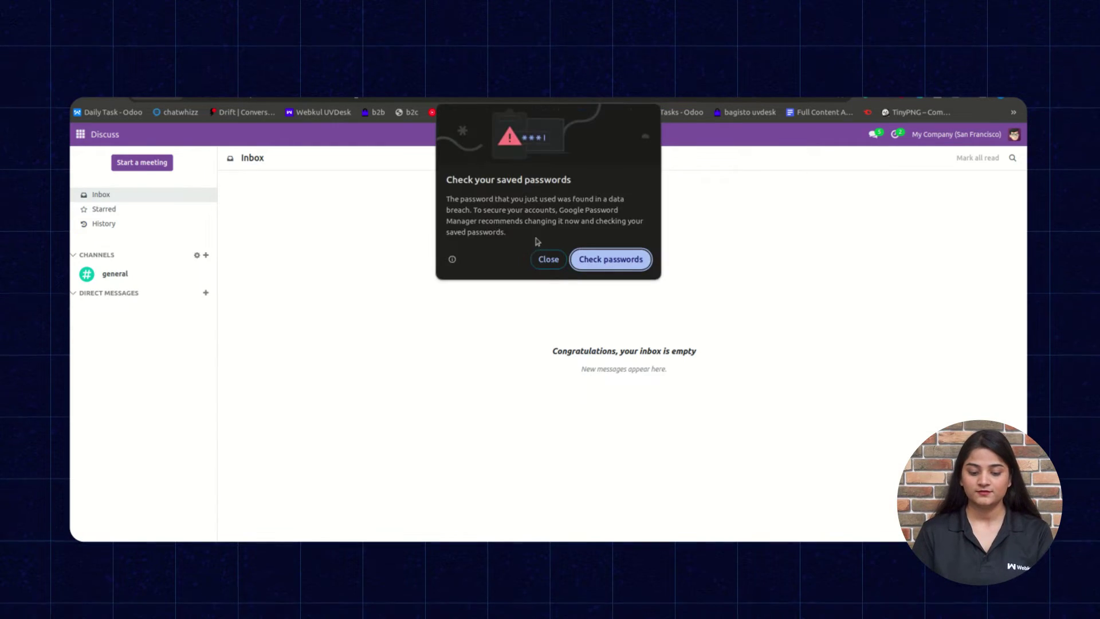
left_click(547, 258)
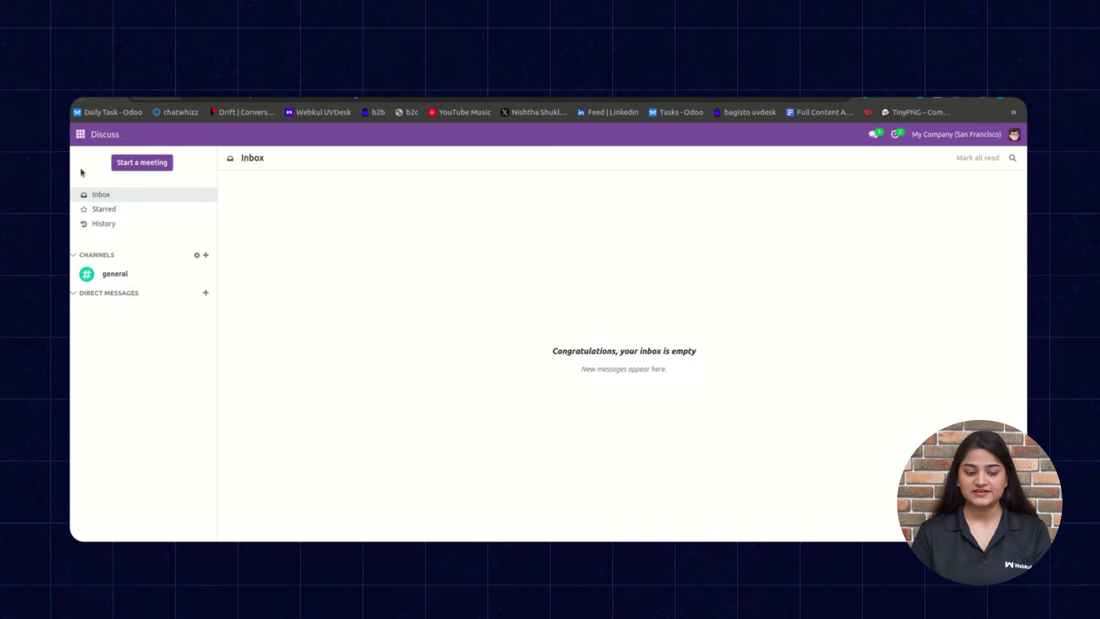
left_click(80, 137)
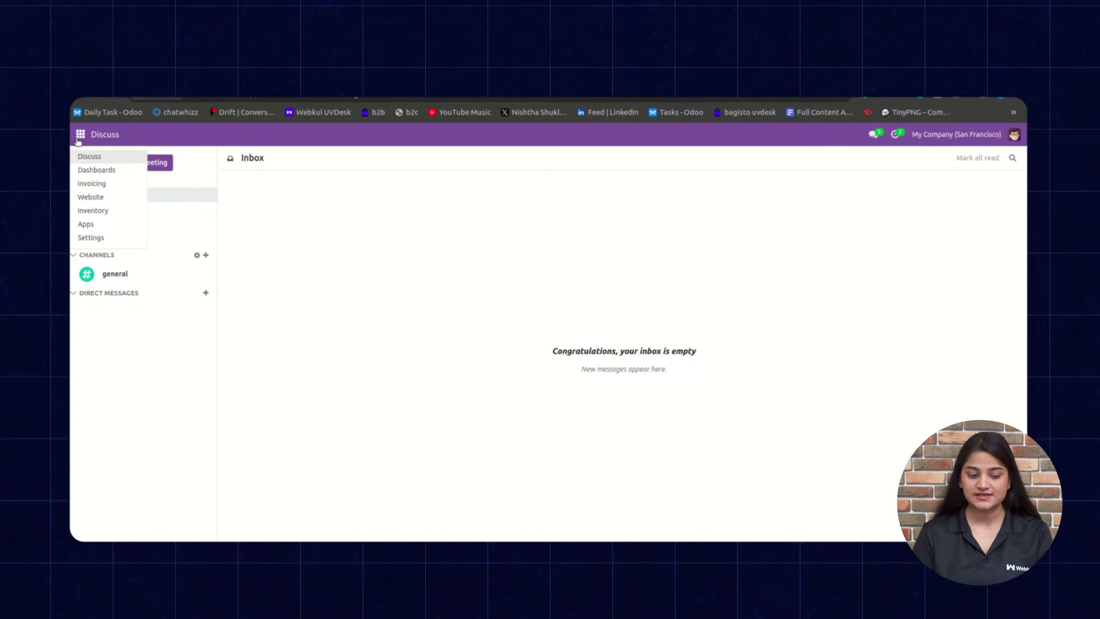
In Settings, open the Website: Auction module's configuration from the Webkul website addons.
left_click(100, 236)
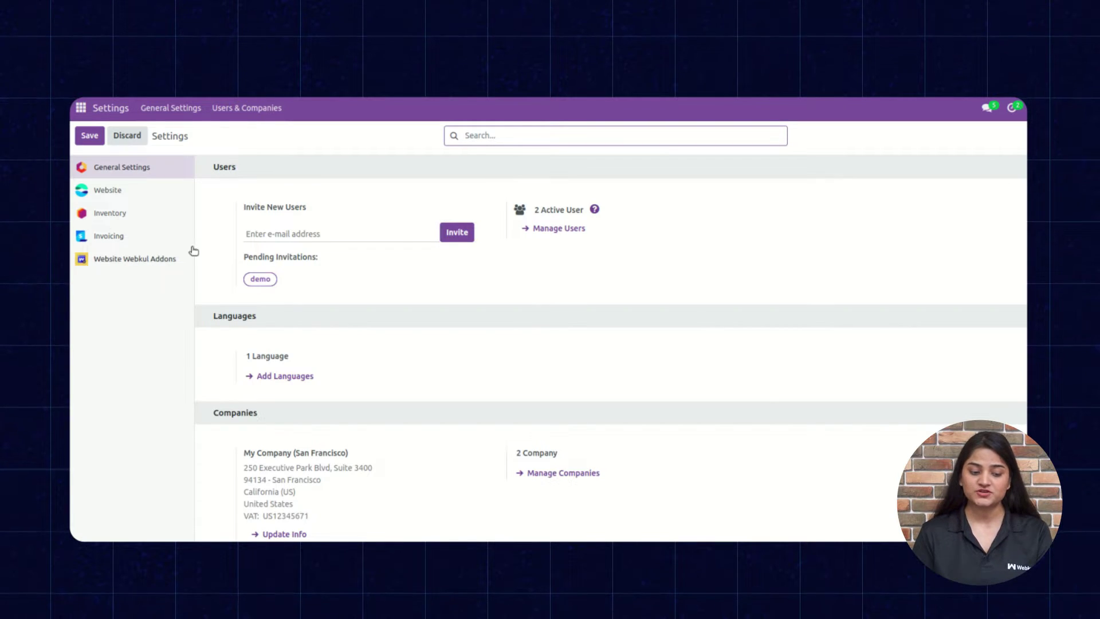
left_click(131, 261)
scroll(569, 405, "down", 5)
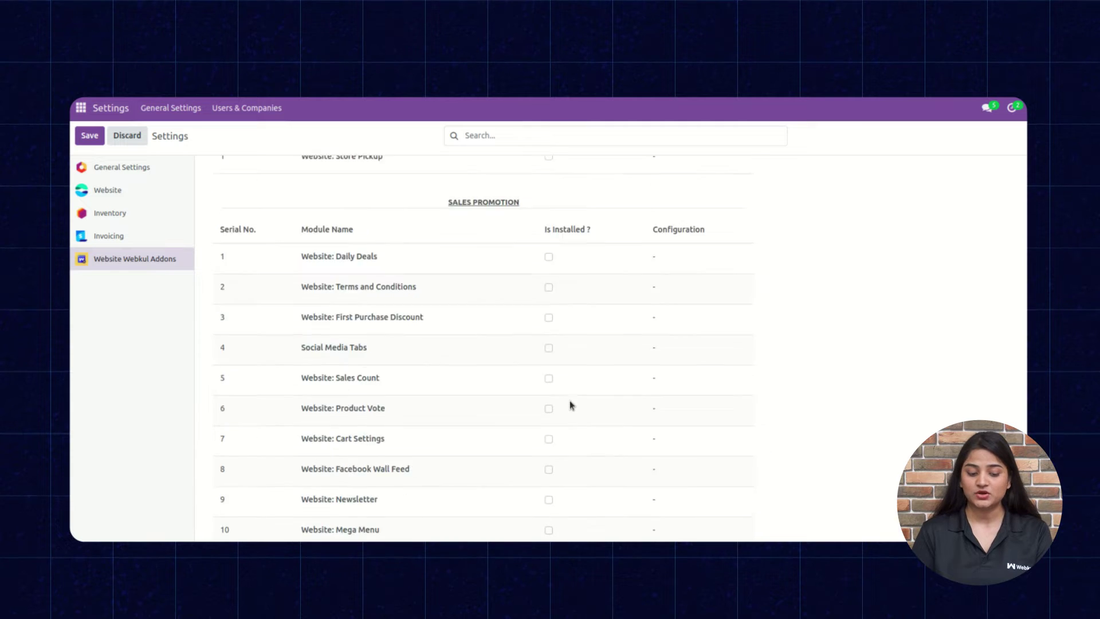
scroll(569, 405, "down", 4)
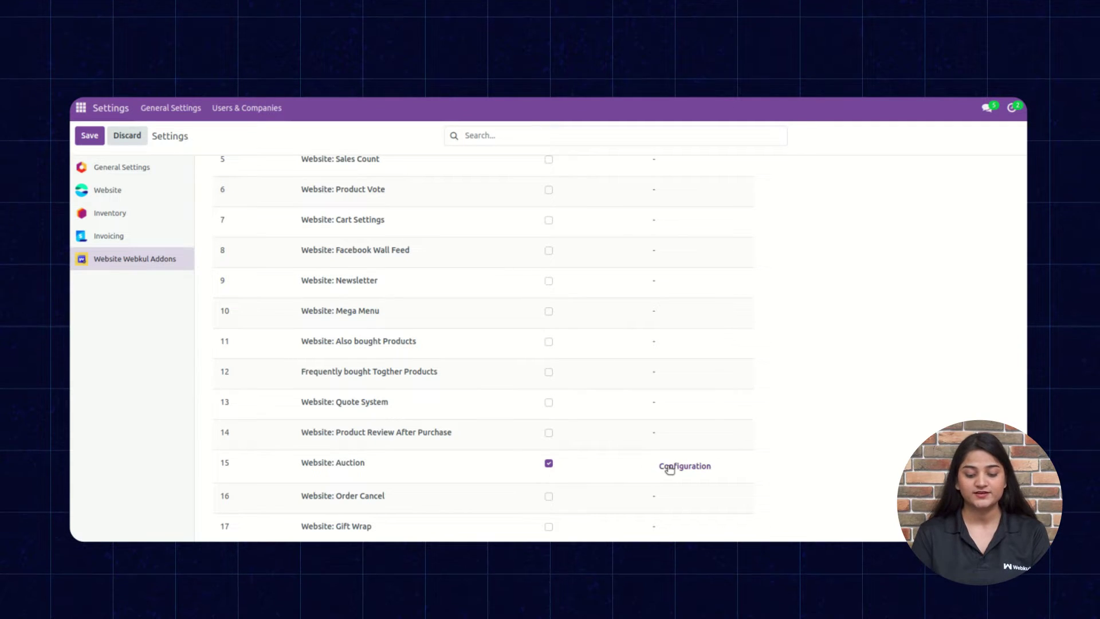
left_click(673, 466)
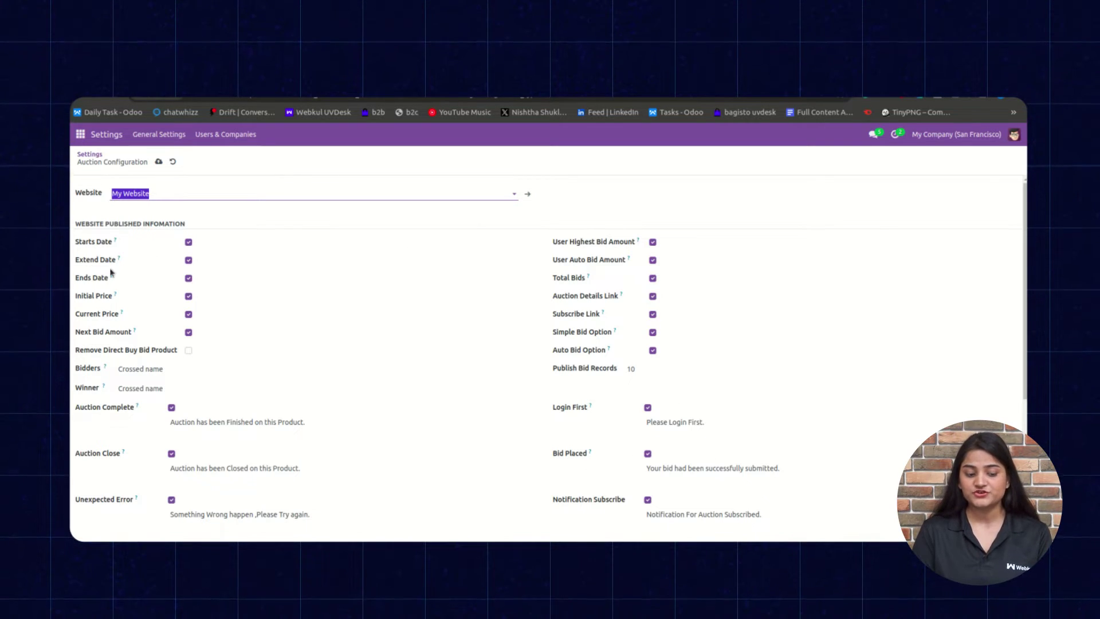
scroll(164, 324, "down", 3)
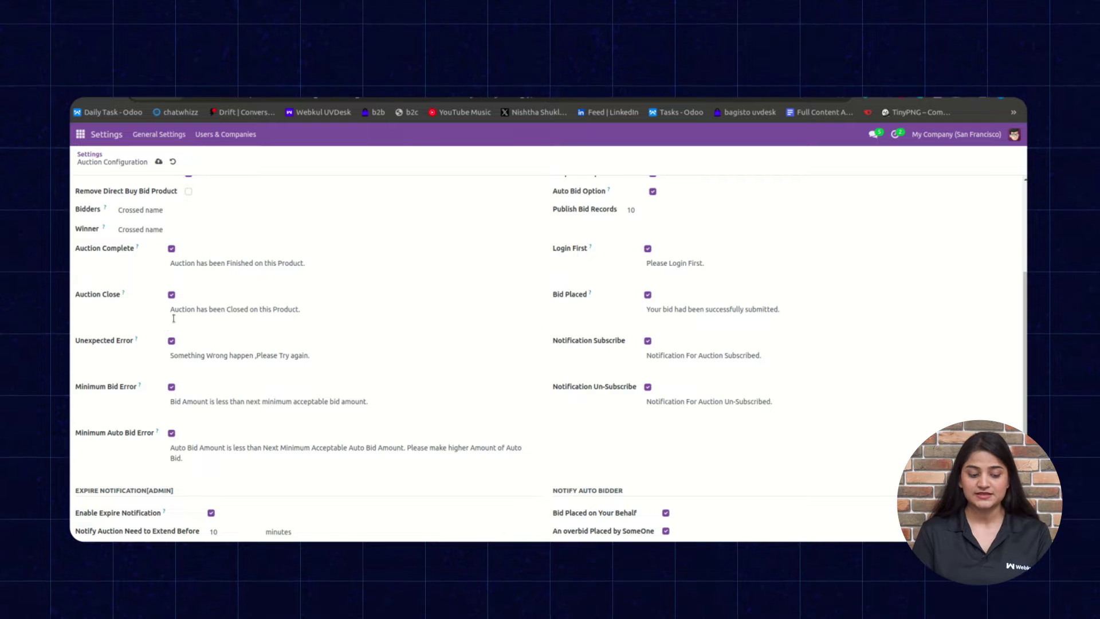
scroll(143, 498, "down", 2)
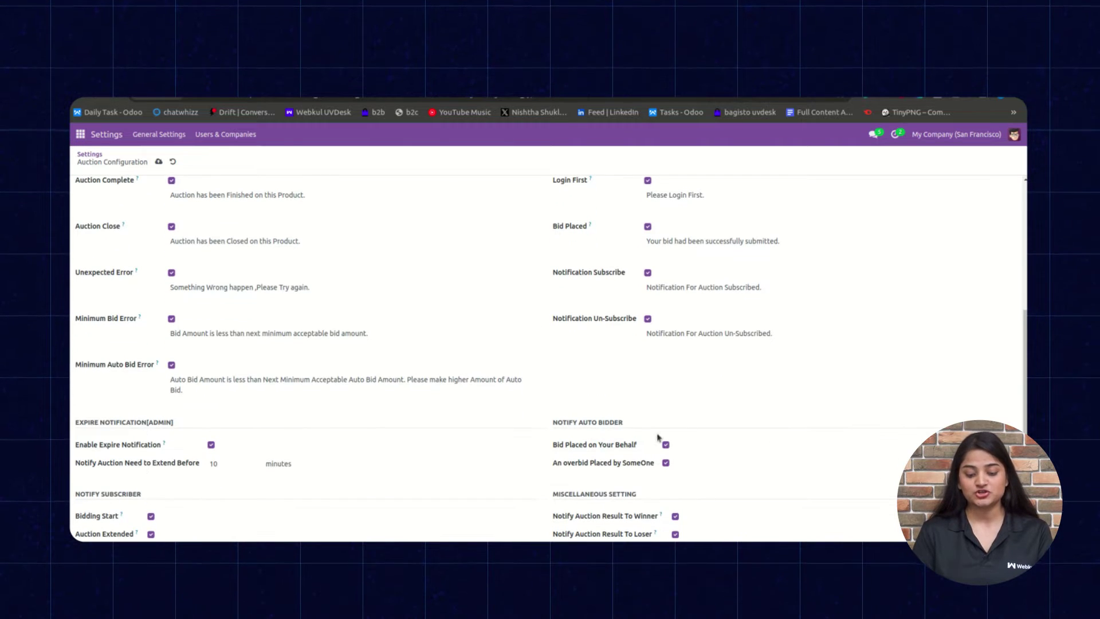
scroll(590, 418, "down", 1)
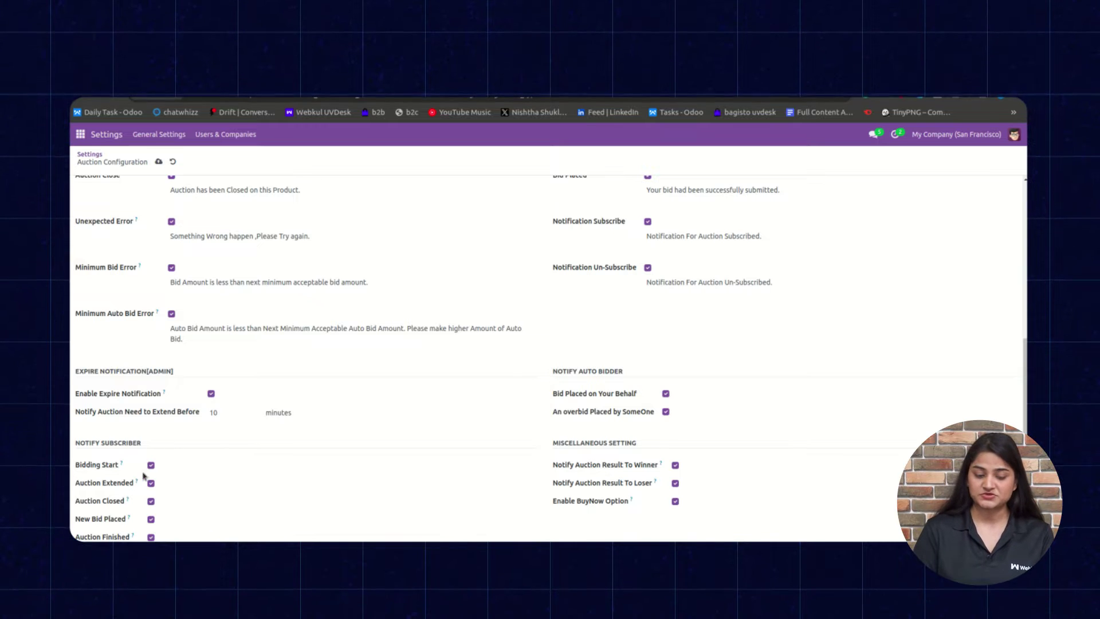
scroll(545, 297, "up", 4)
scroll(544, 297, "down", 4)
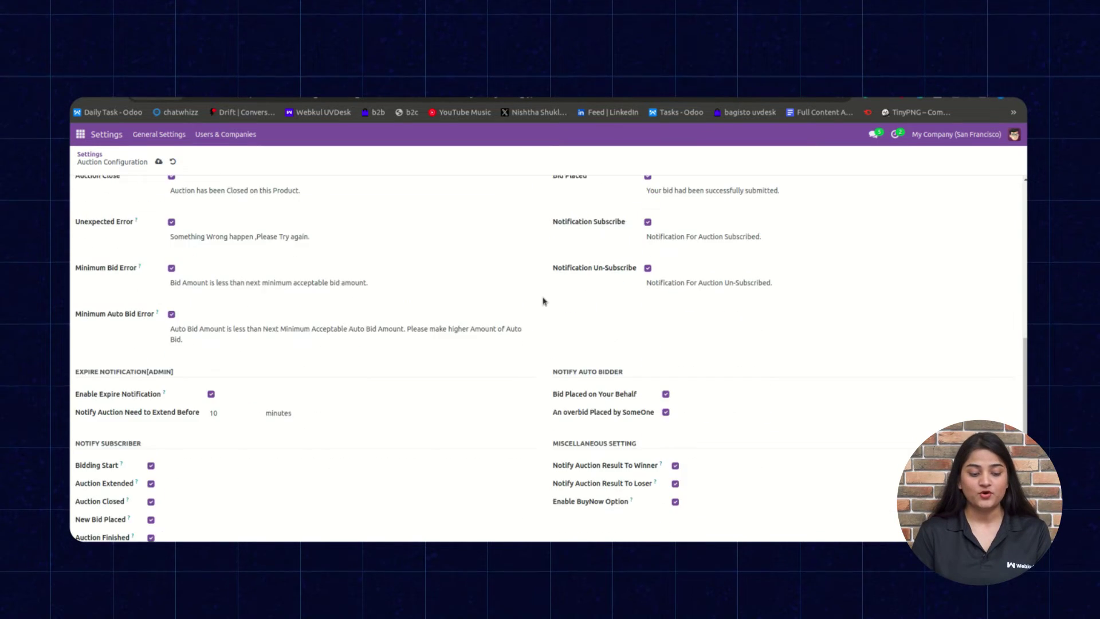
scroll(543, 301, "up", 5)
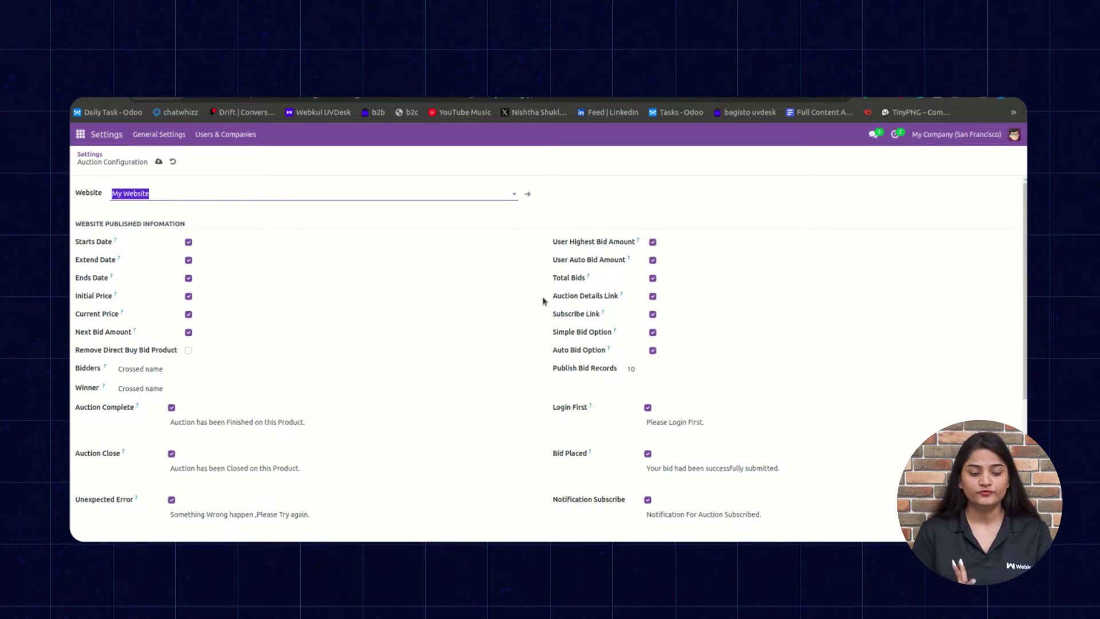
Switch to the Website app and open Auction > Working Auction.
left_click(80, 134)
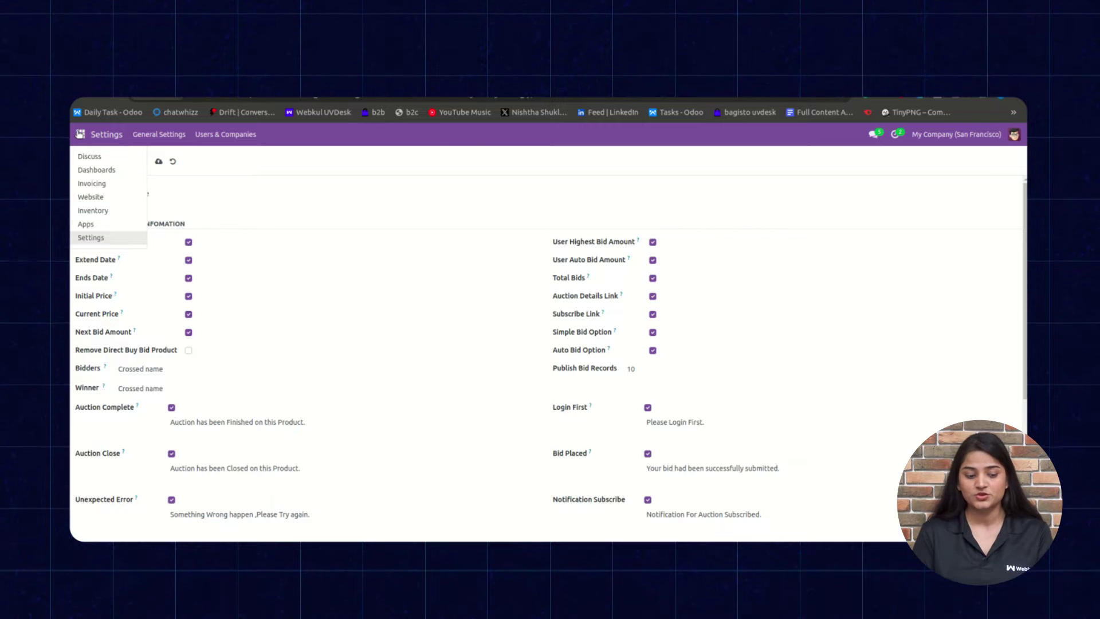
left_click(91, 197)
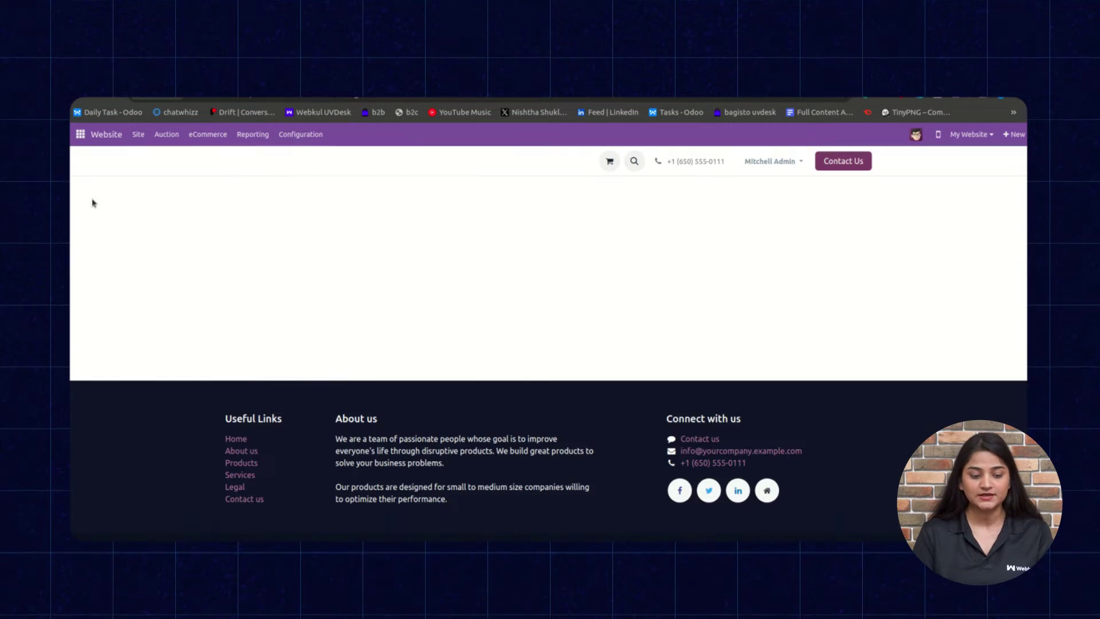
left_click(166, 135)
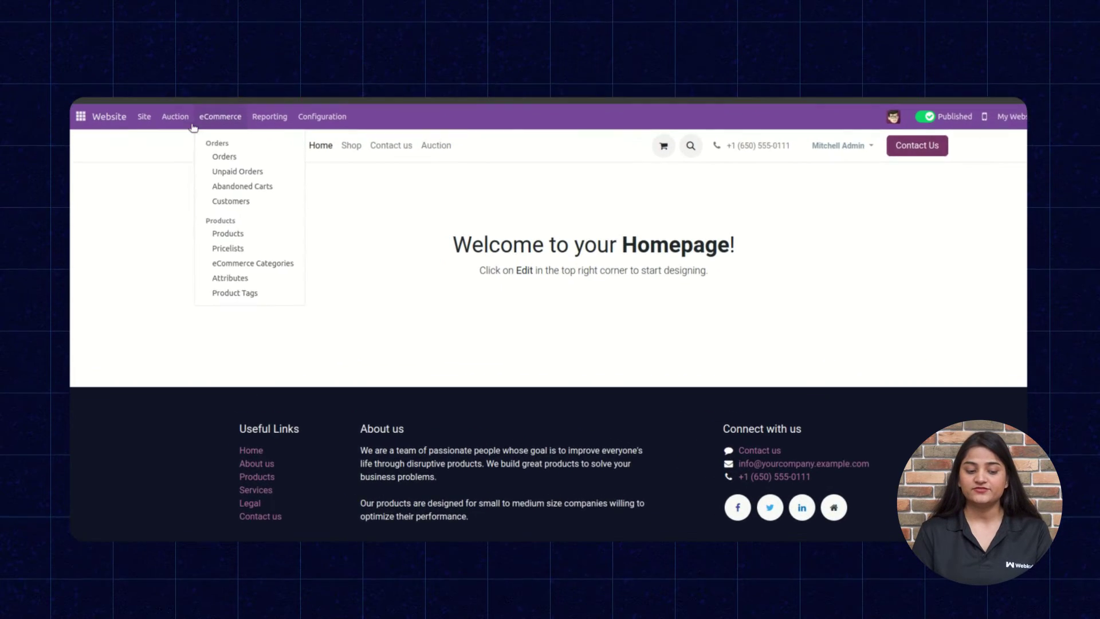
left_click(184, 133)
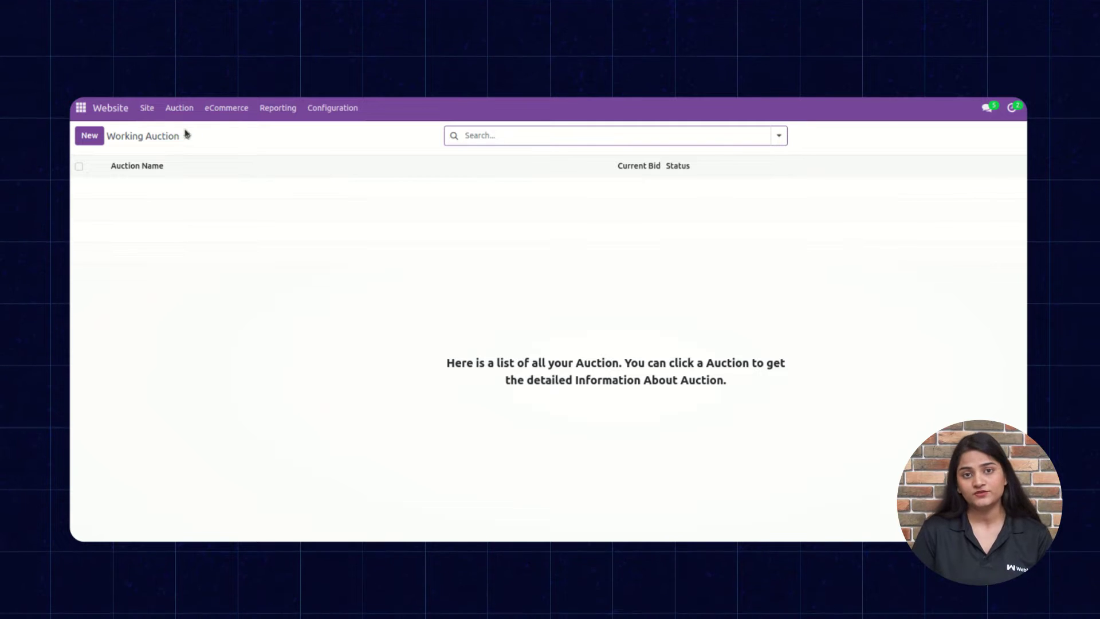
Expand the three closed Completed Auctions, then open the Auction Subscribers list.
left_click(182, 107)
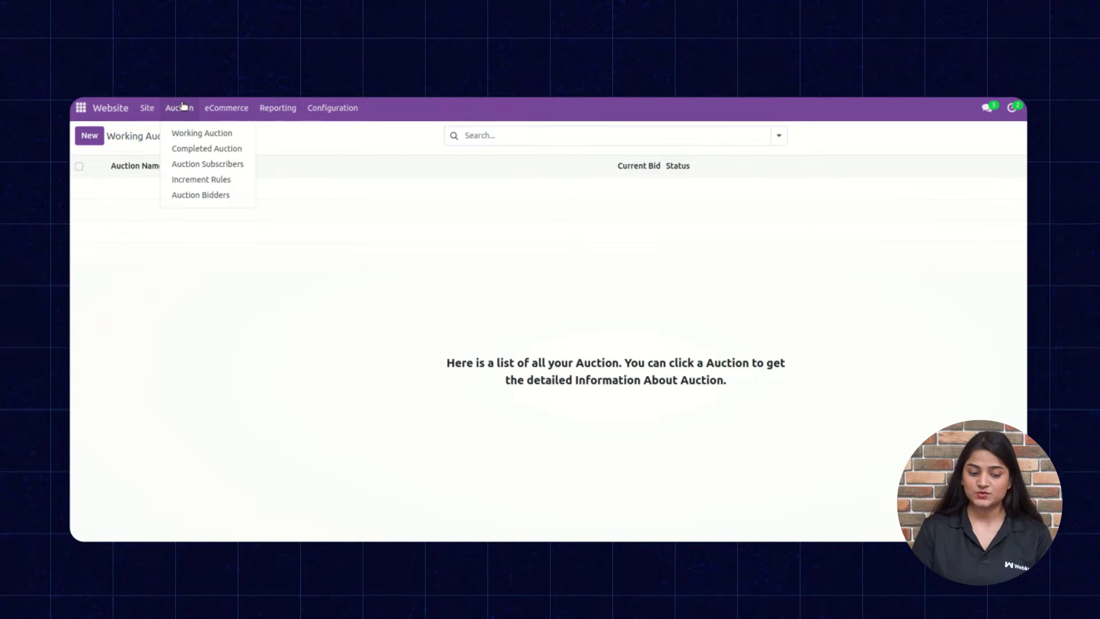
left_click(196, 149)
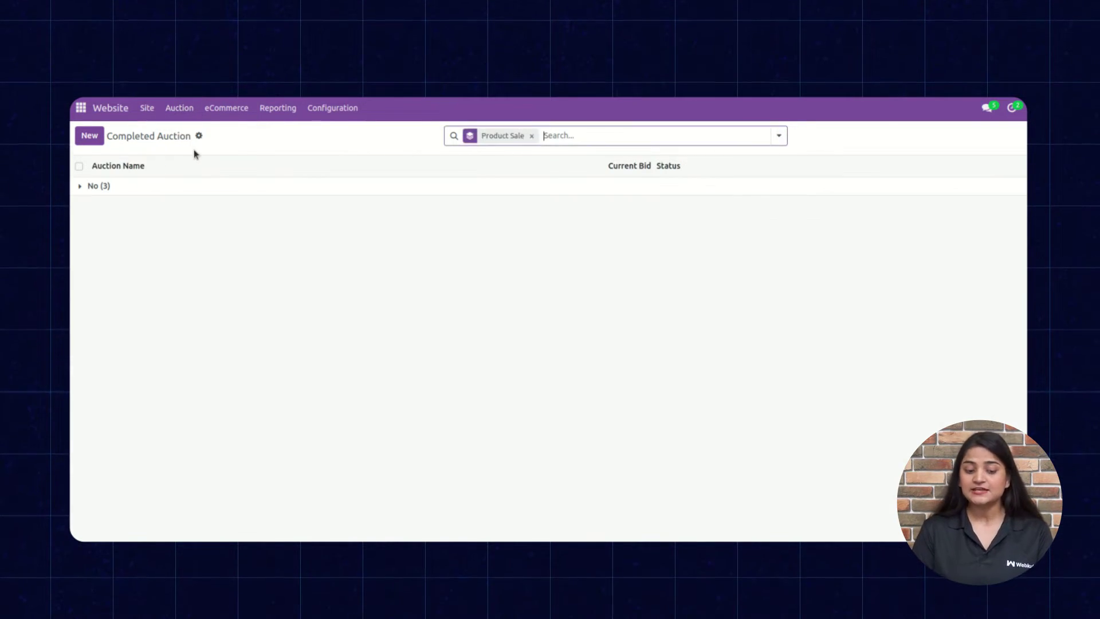
left_click(180, 189)
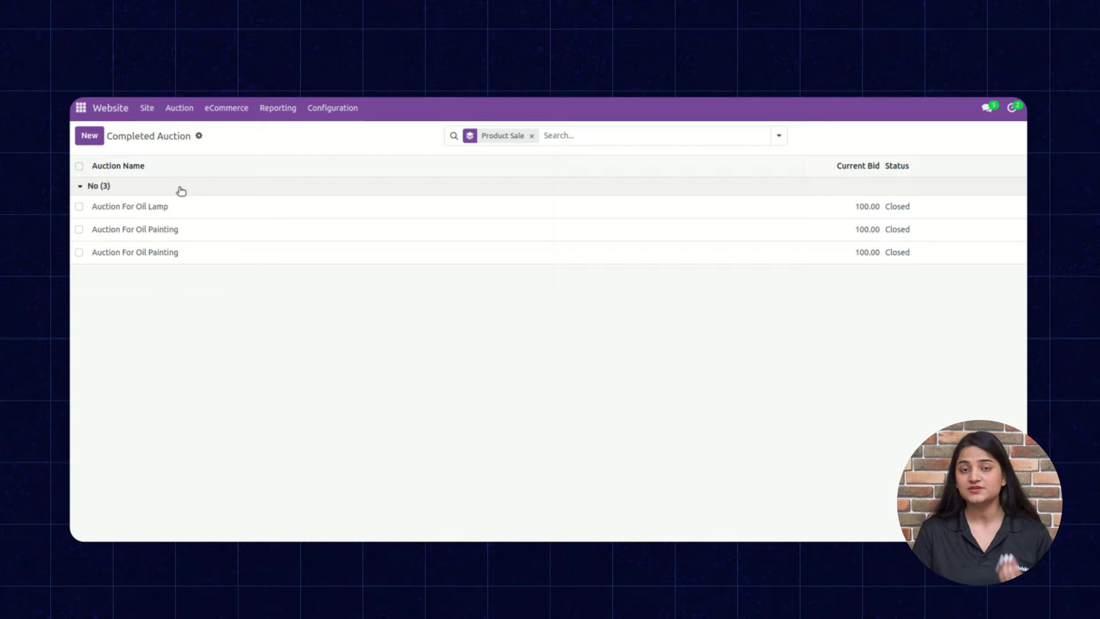
left_click(179, 108)
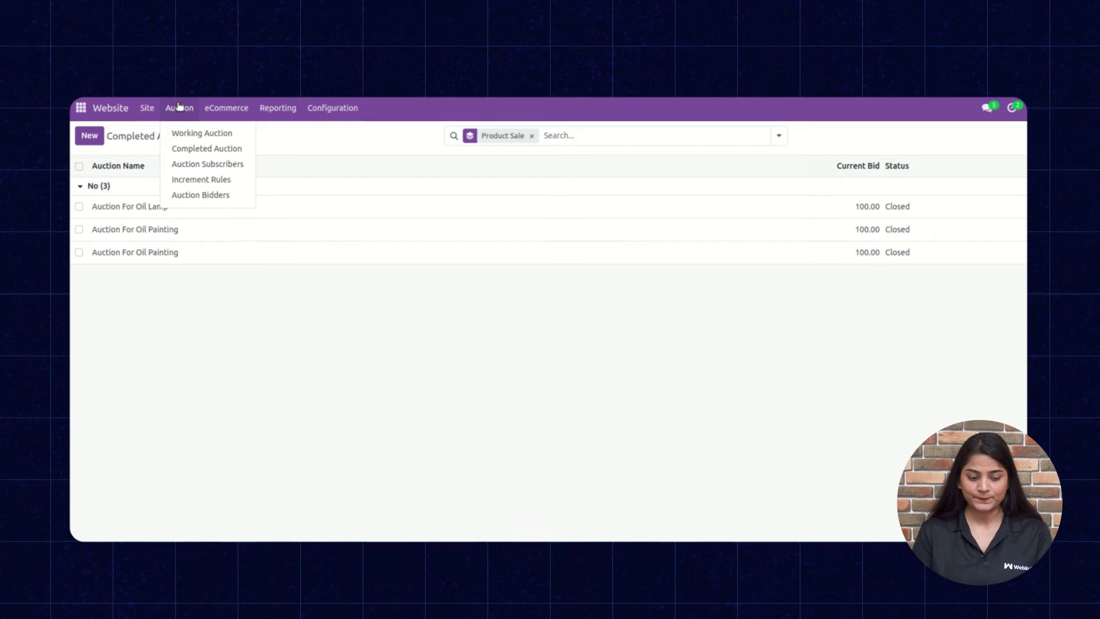
left_click(207, 165)
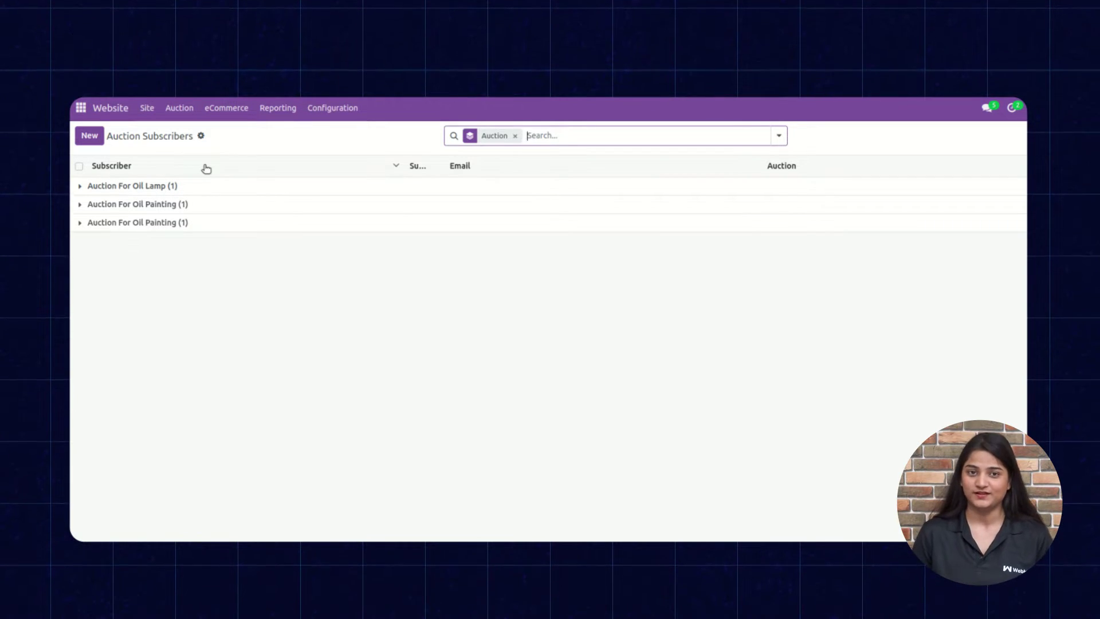
Open the Bid Increment Rules list showing ranges 1-499 through 5000-9999.
left_click(183, 109)
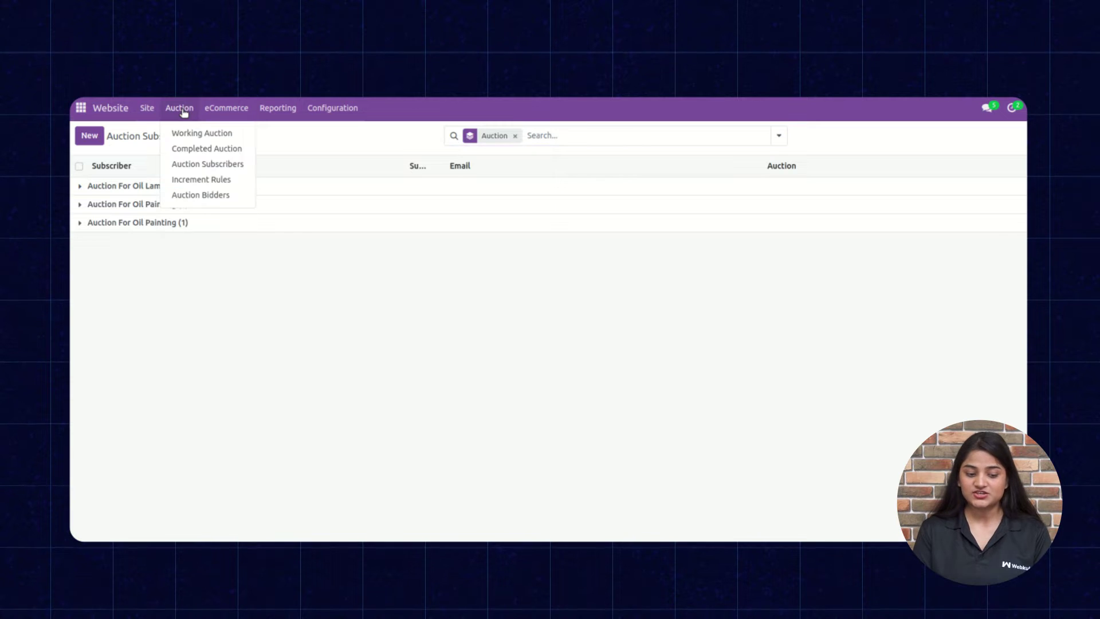
left_click(188, 182)
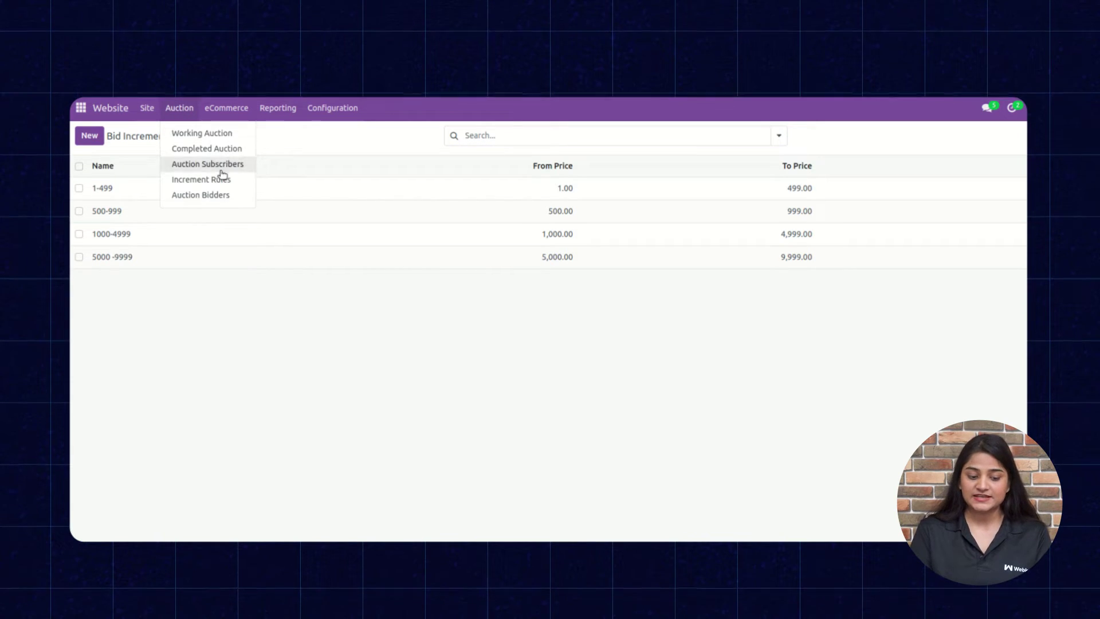
View the Auction Bidders list, then create a new Working Auction record.
left_click(202, 194)
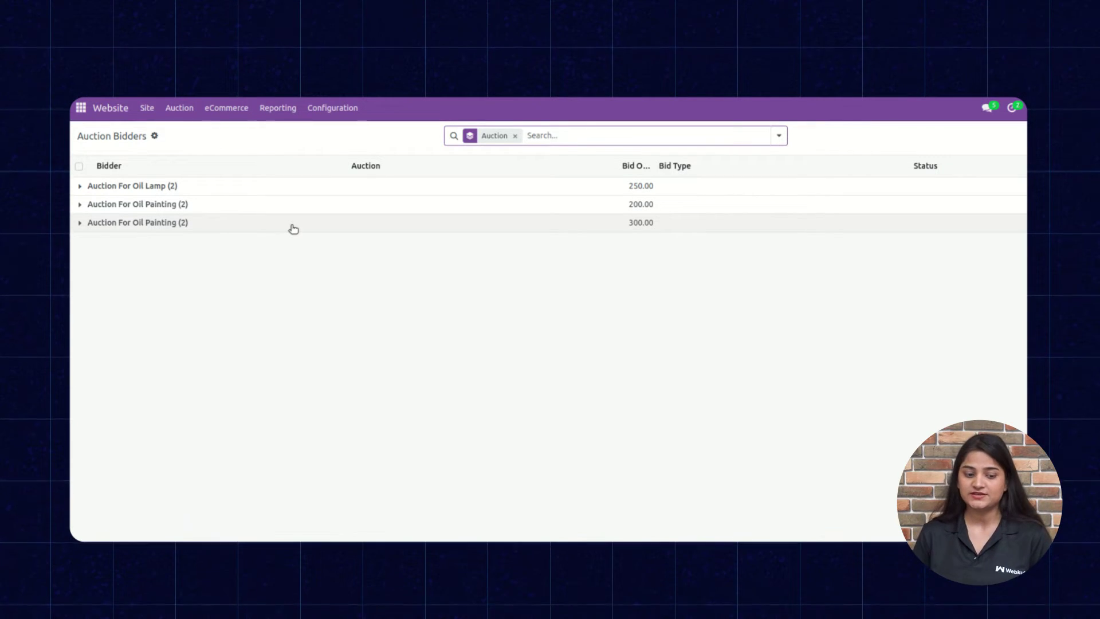
left_click(177, 108)
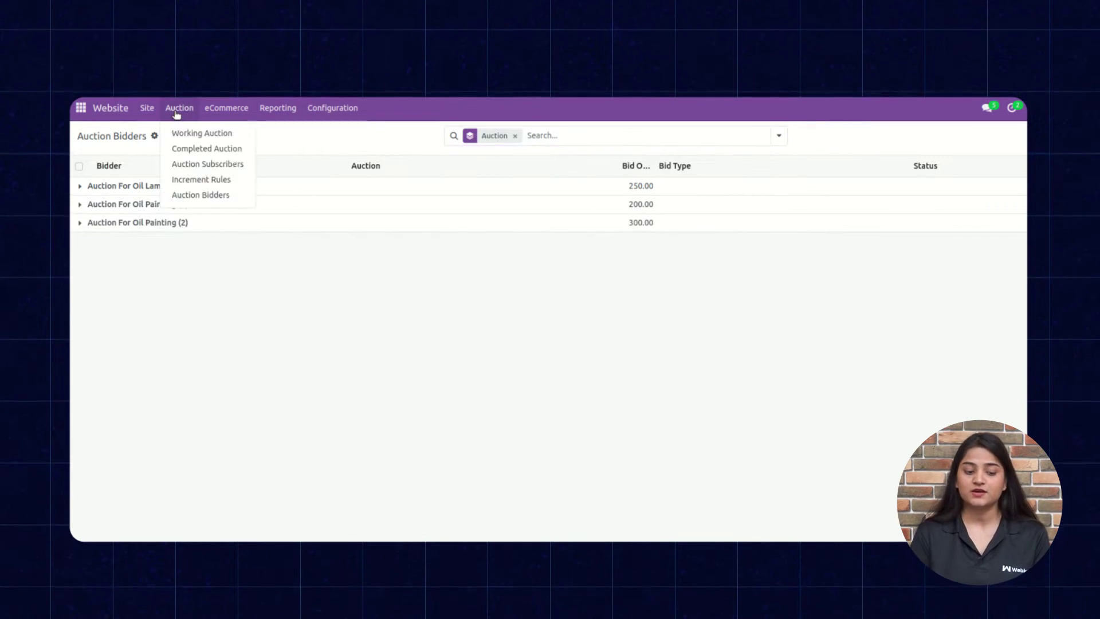
left_click(188, 138)
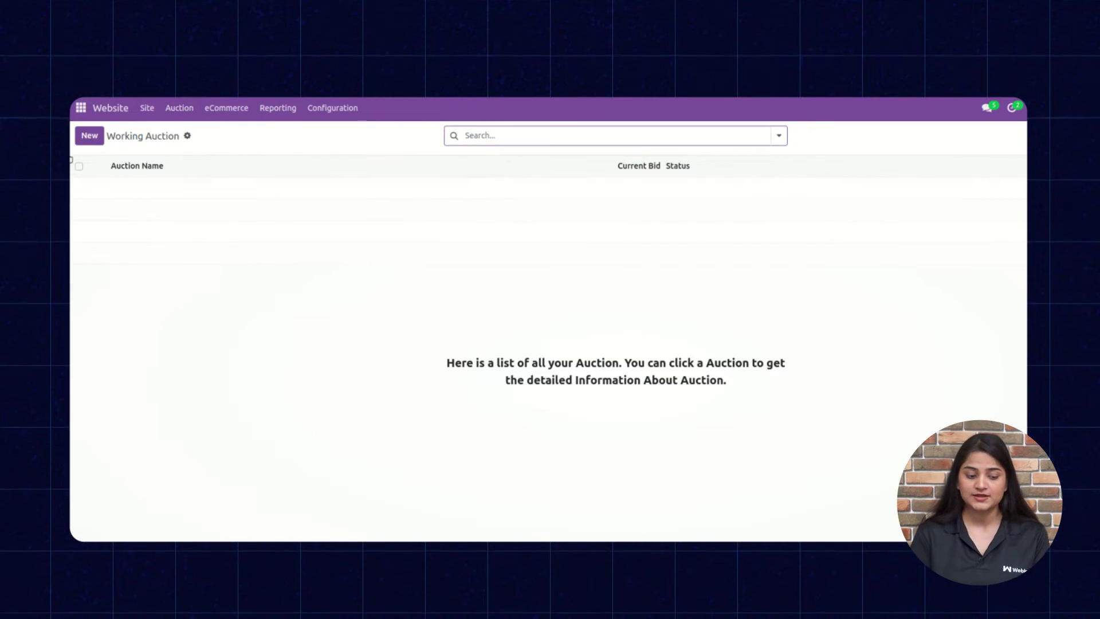
left_click(90, 137)
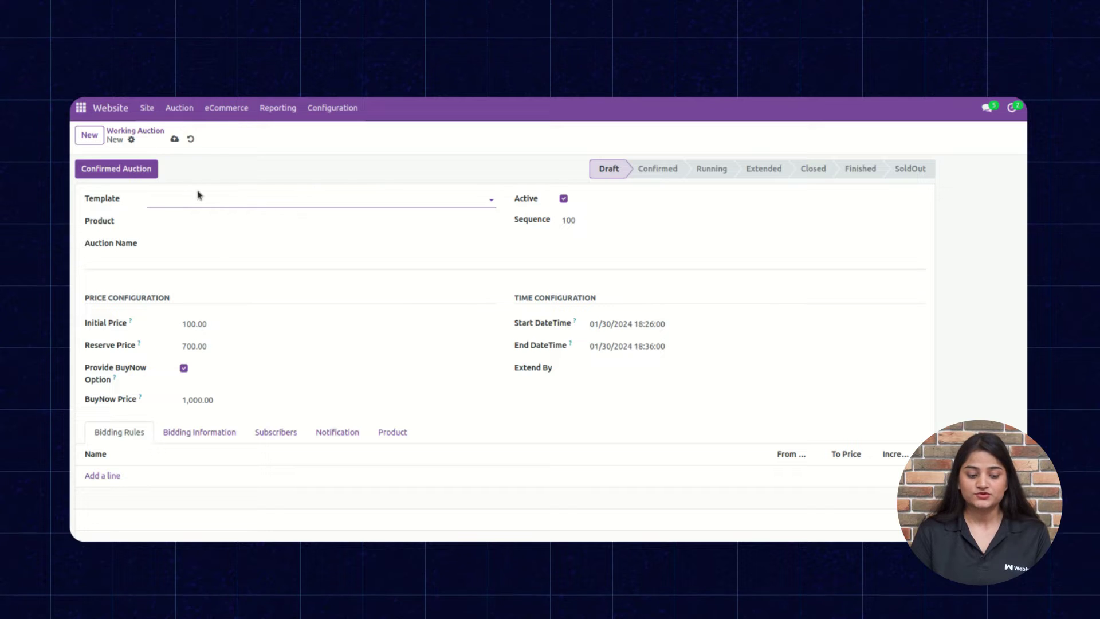
Choose the Oil Lamp template for the auction and add a Bidding Rules line.
type("oil")
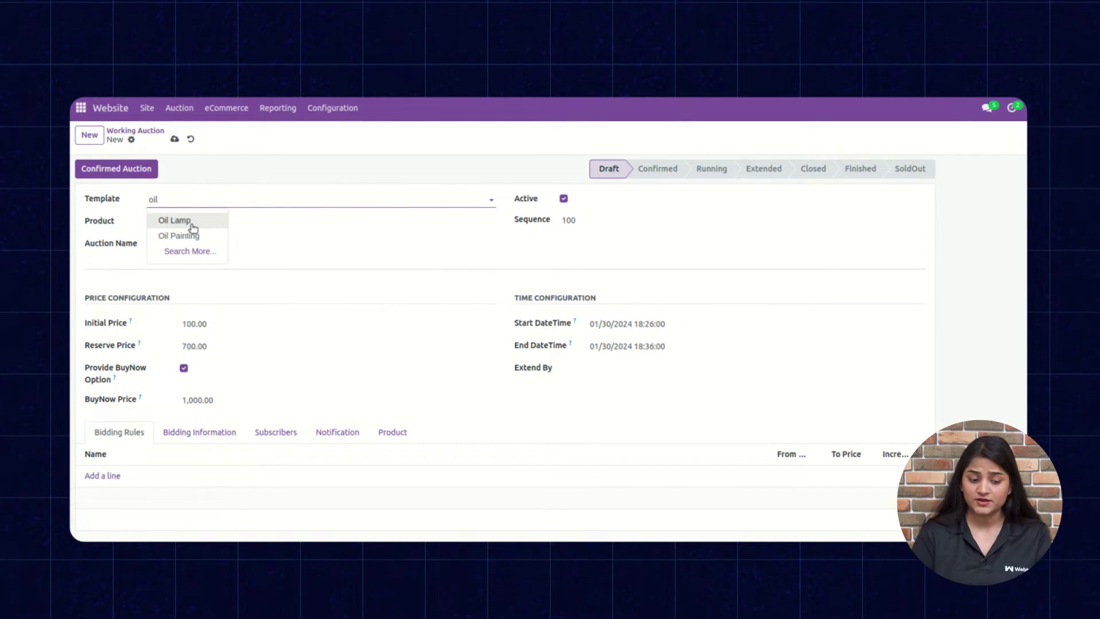
left_click(193, 224)
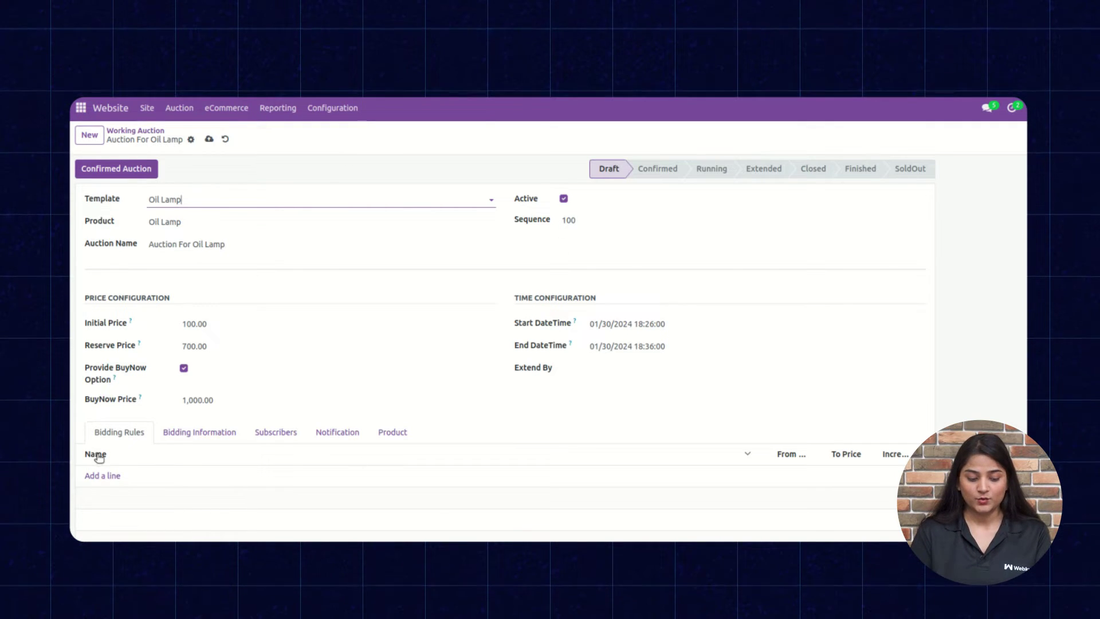
left_click(112, 479)
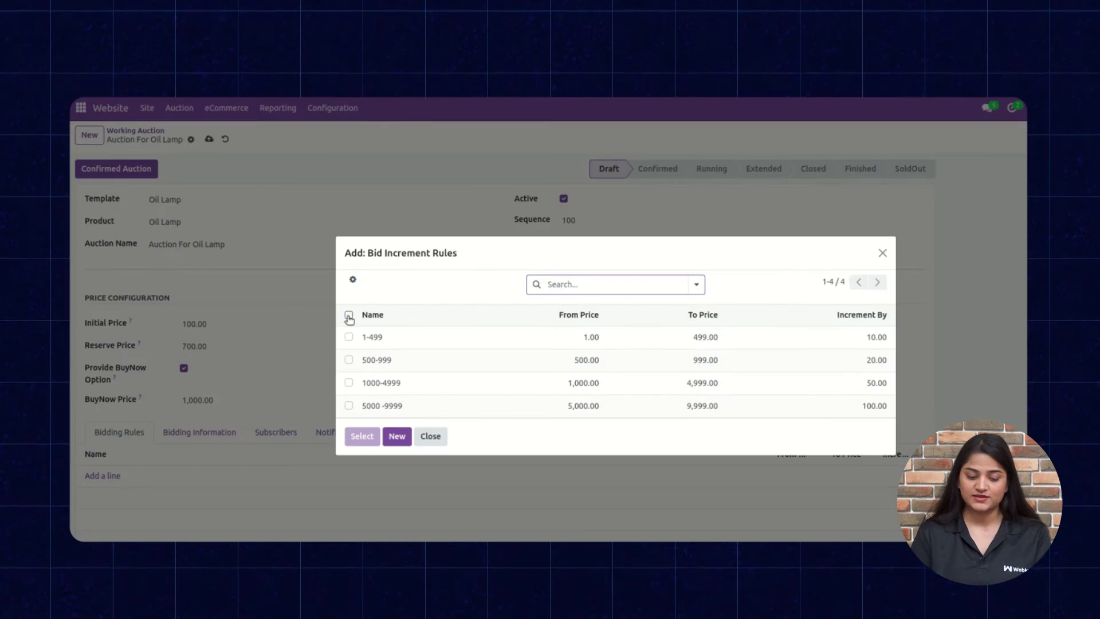
Select all four bid increment rules, 1-499 through 5000-9999, for the auction.
left_click(349, 316)
left_click(362, 435)
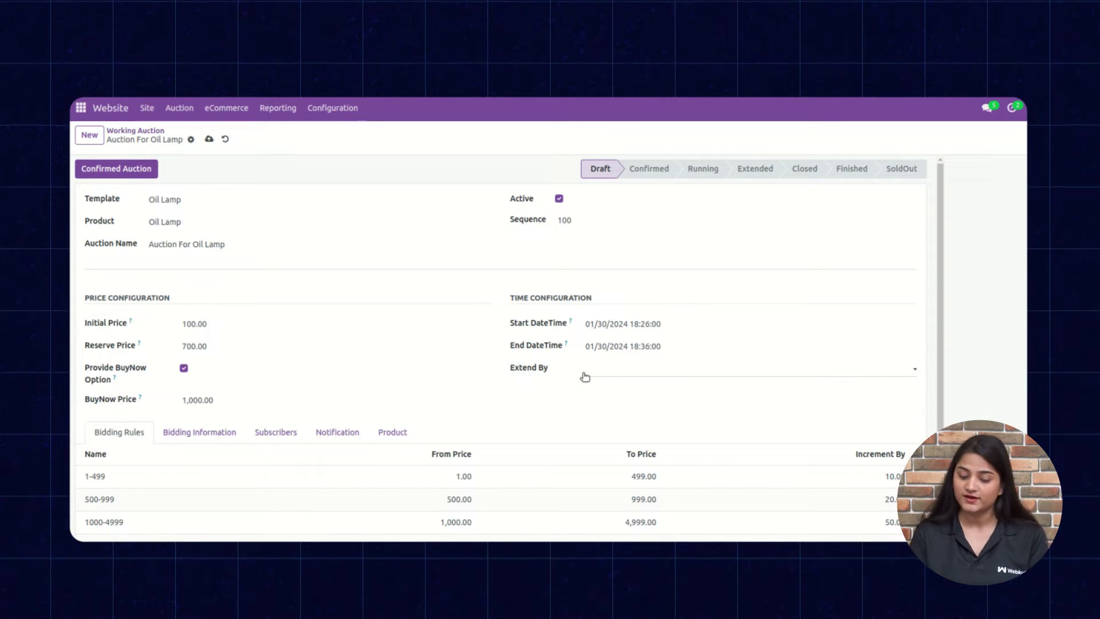
left_click(641, 323)
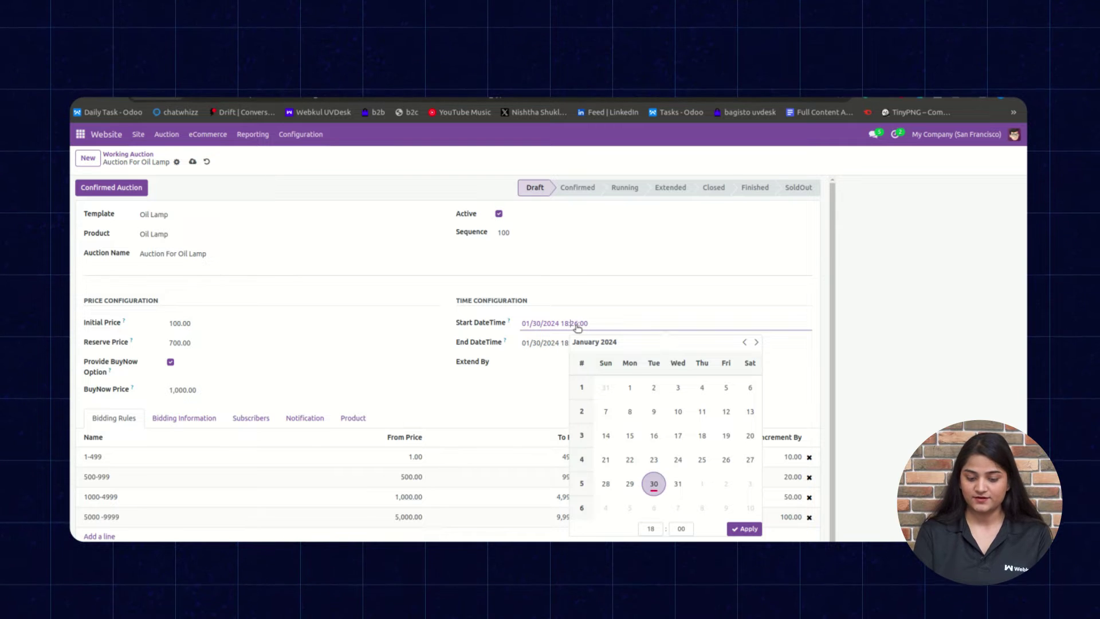
Change the Oil Lamp auction times to 18:22:00 start and 18:24:00 end, then save.
key("BackSpace")
key("BackSpace")
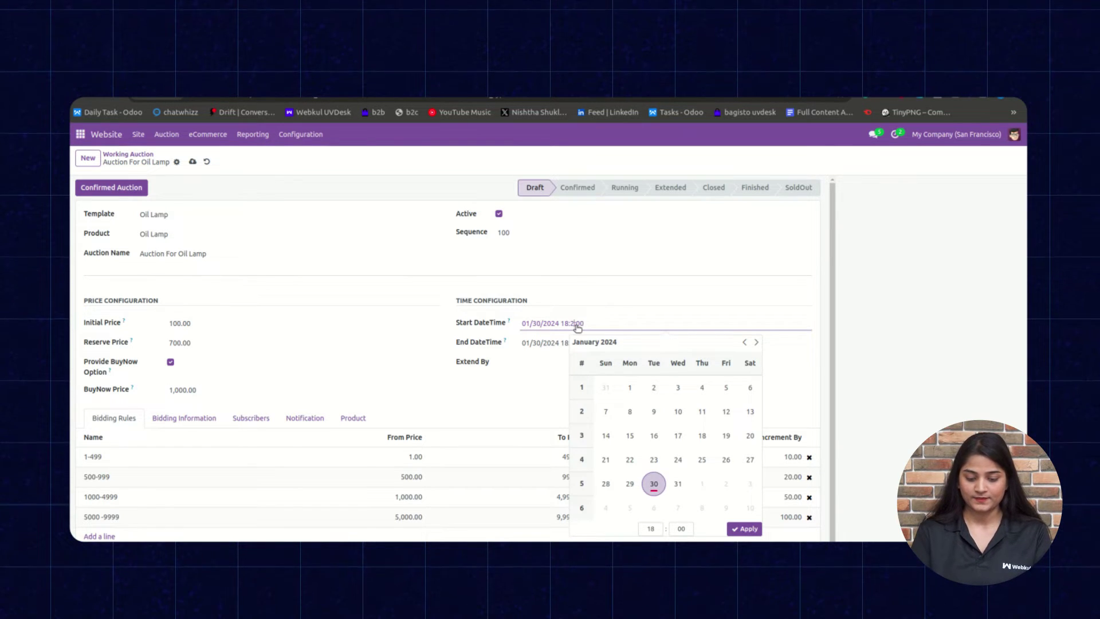
type("22")
left_click(603, 298)
left_click(574, 342)
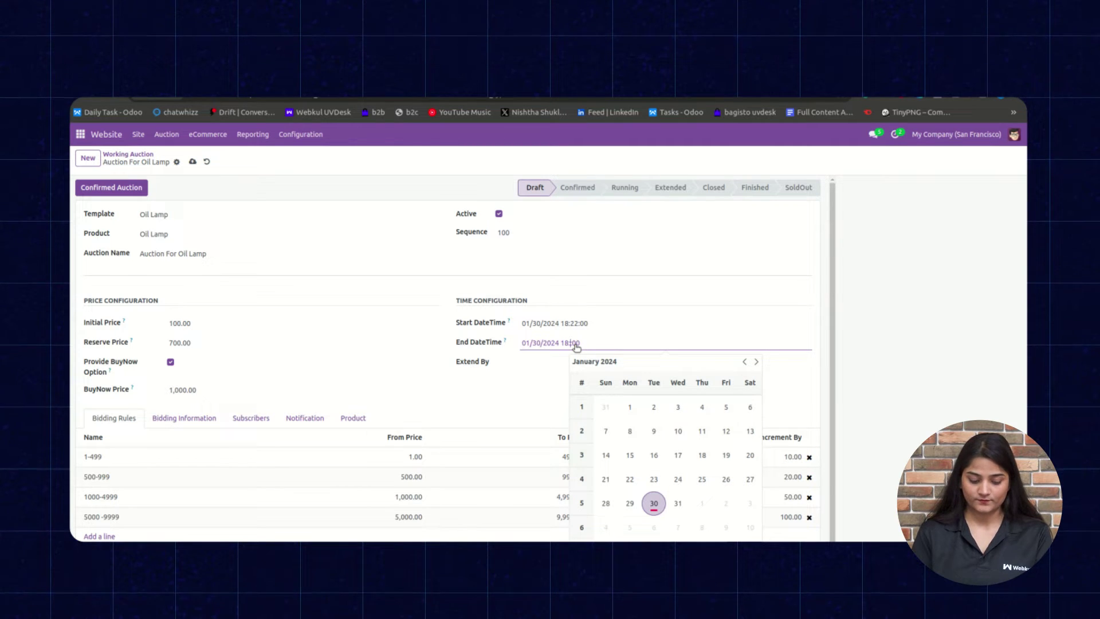
type("24:")
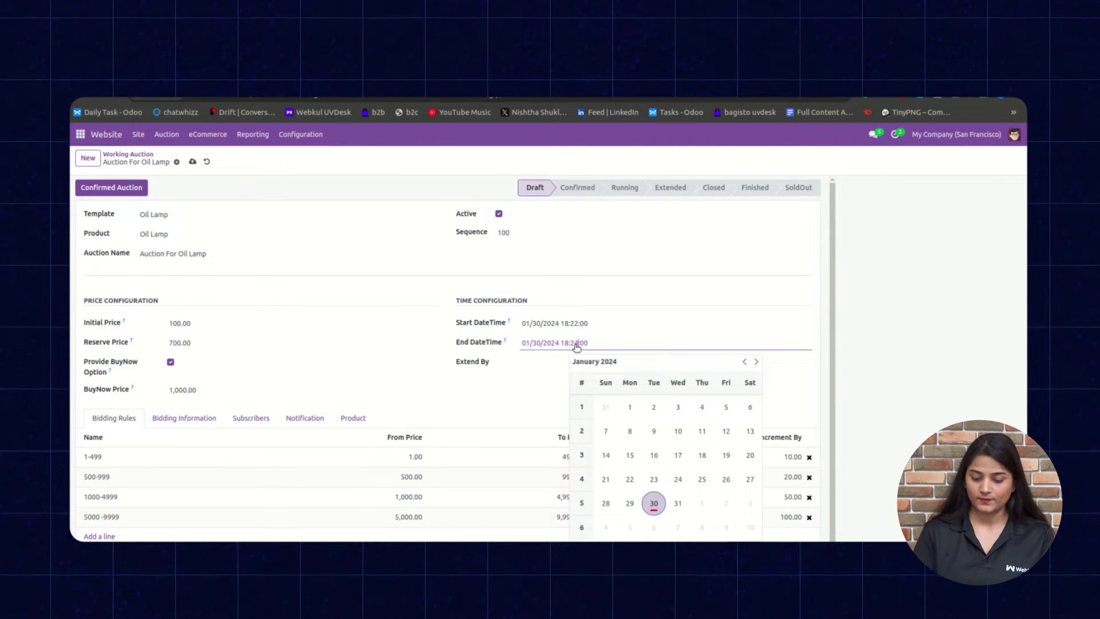
key("Return")
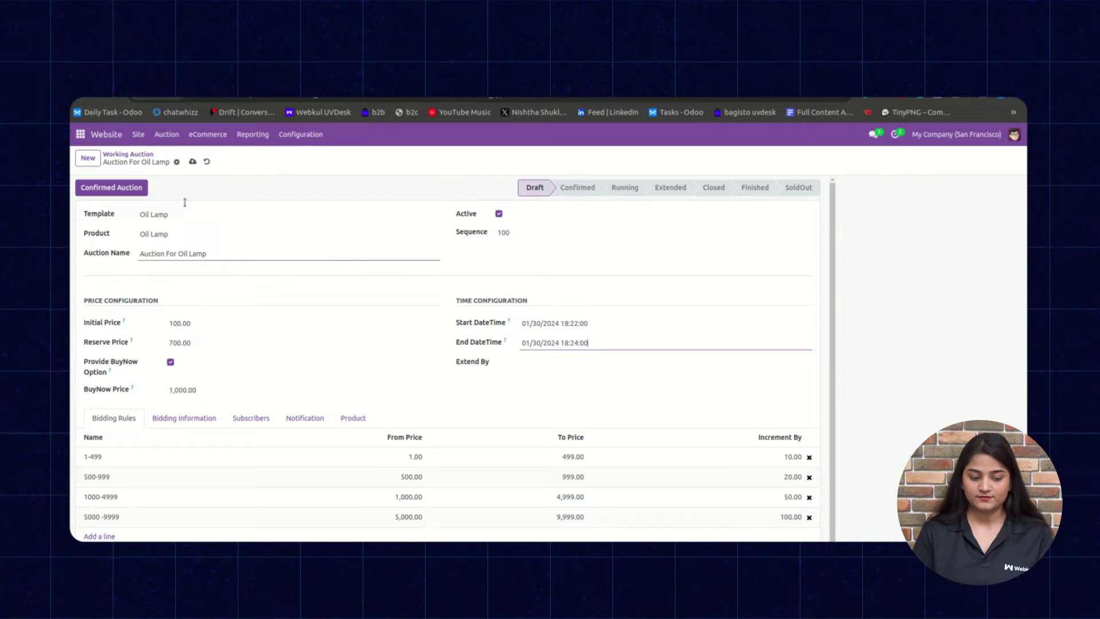
left_click(193, 162)
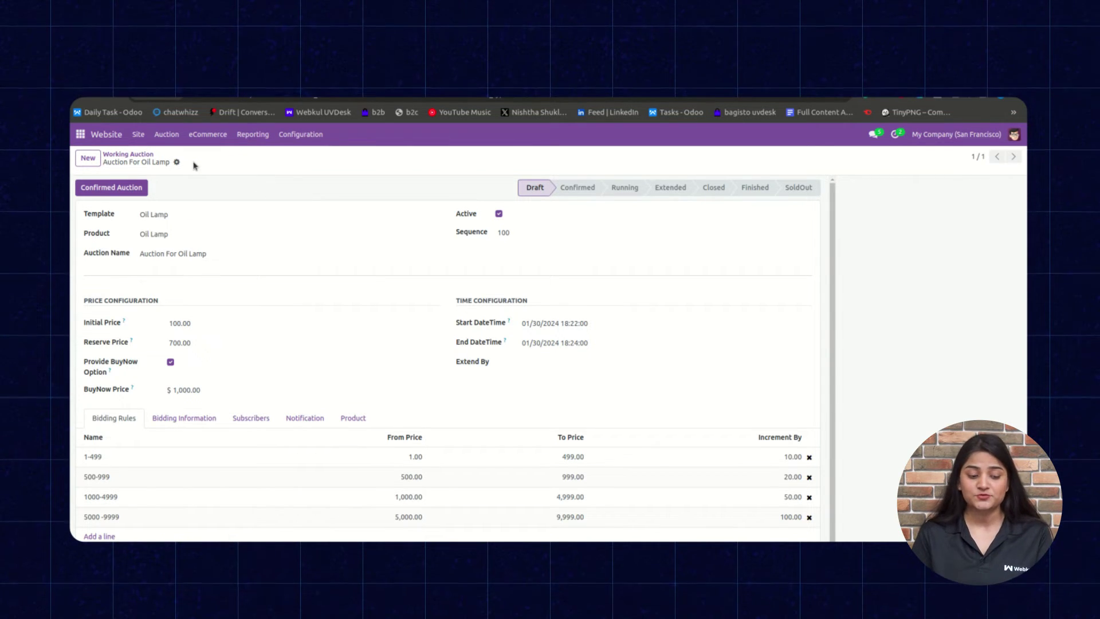
Confirm the Oil Lamp auction, then run it so its status becomes Running.
left_click(105, 188)
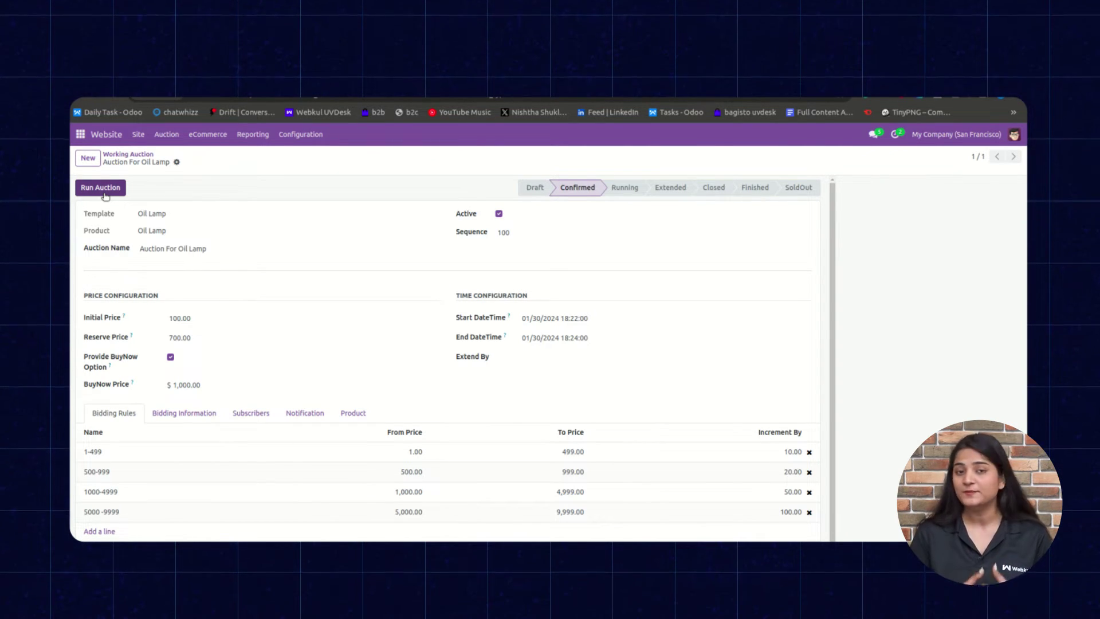
left_click(104, 195)
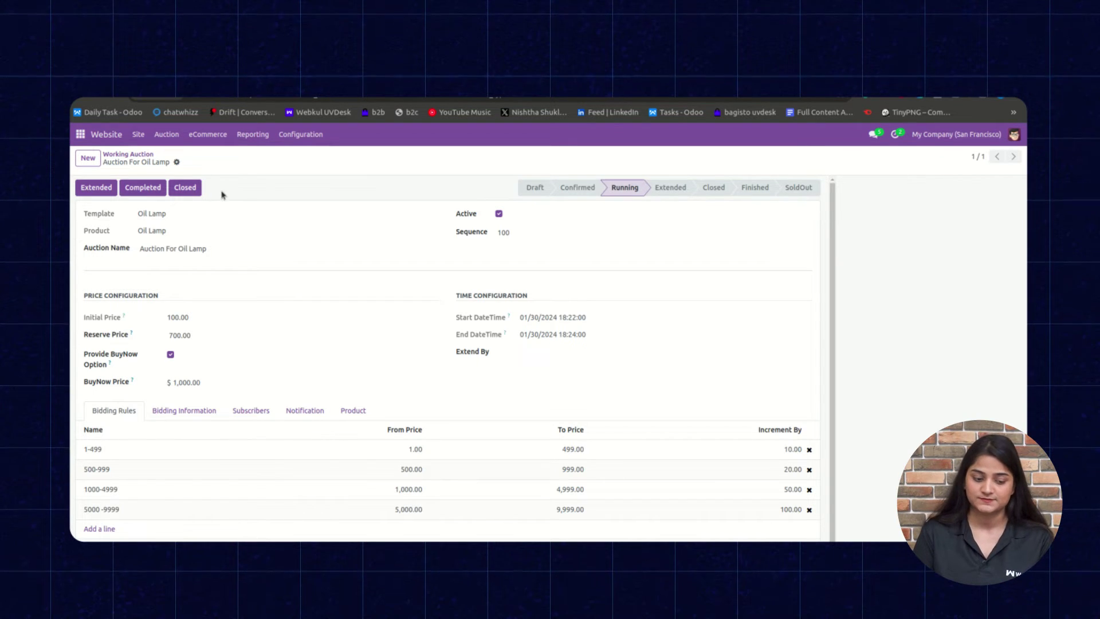
Duplicate the browser tab and go to the website homepage via Site > Homepage.
right_click(158, 96)
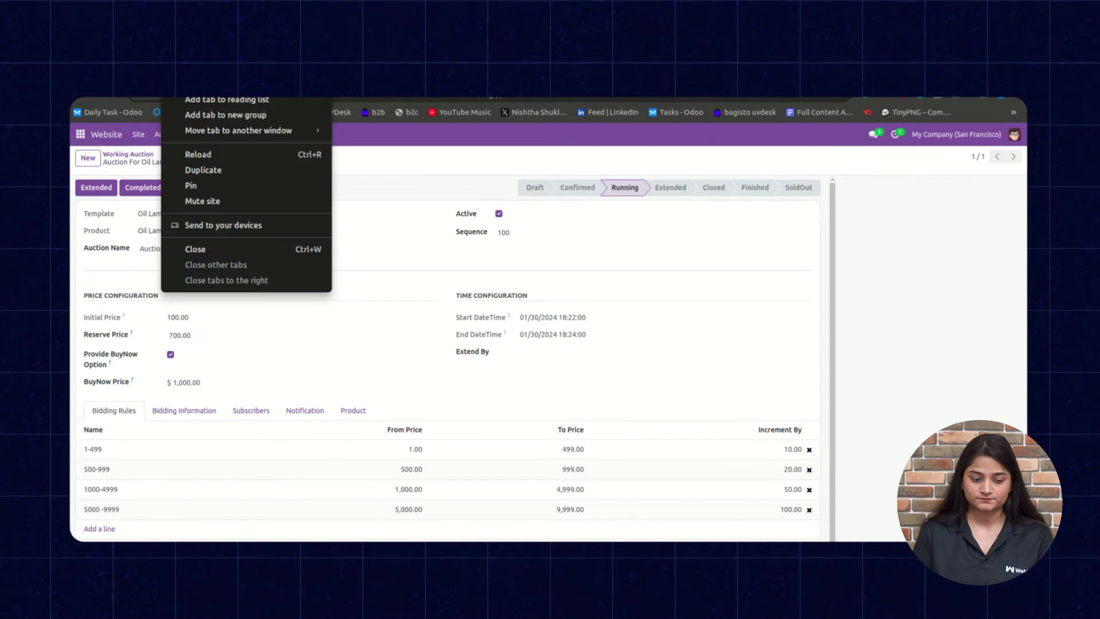
left_click(199, 168)
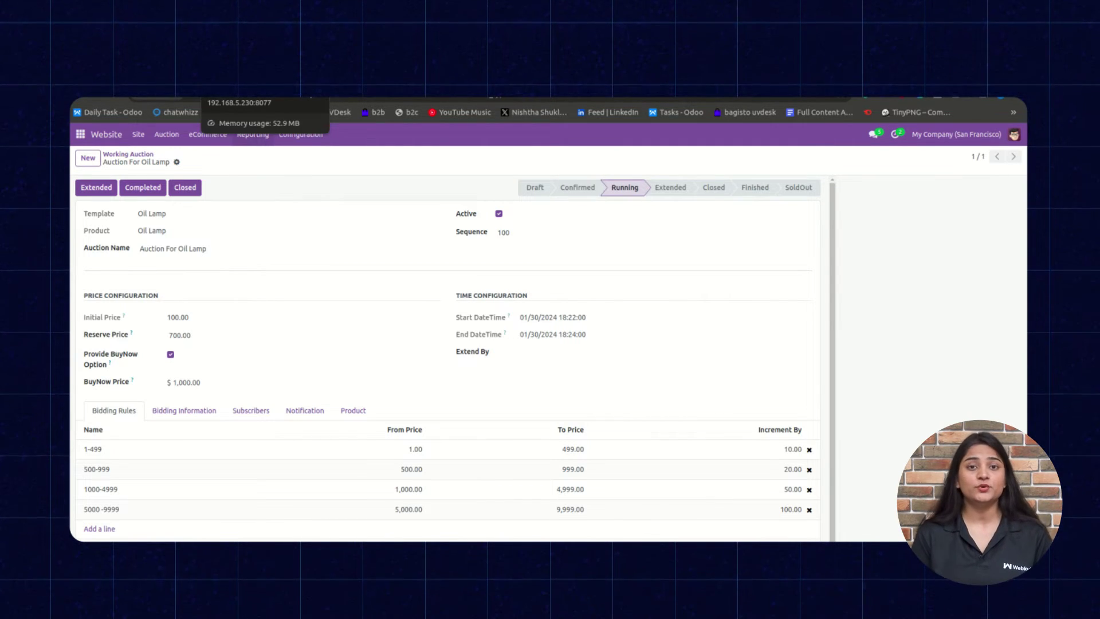
left_click(145, 134)
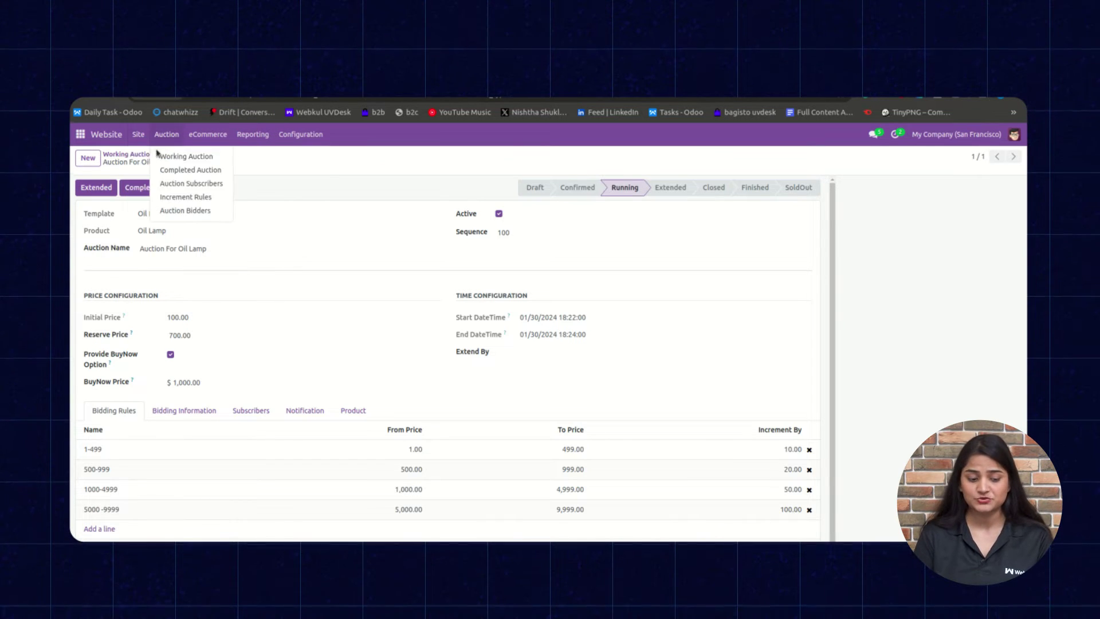
left_click(150, 156)
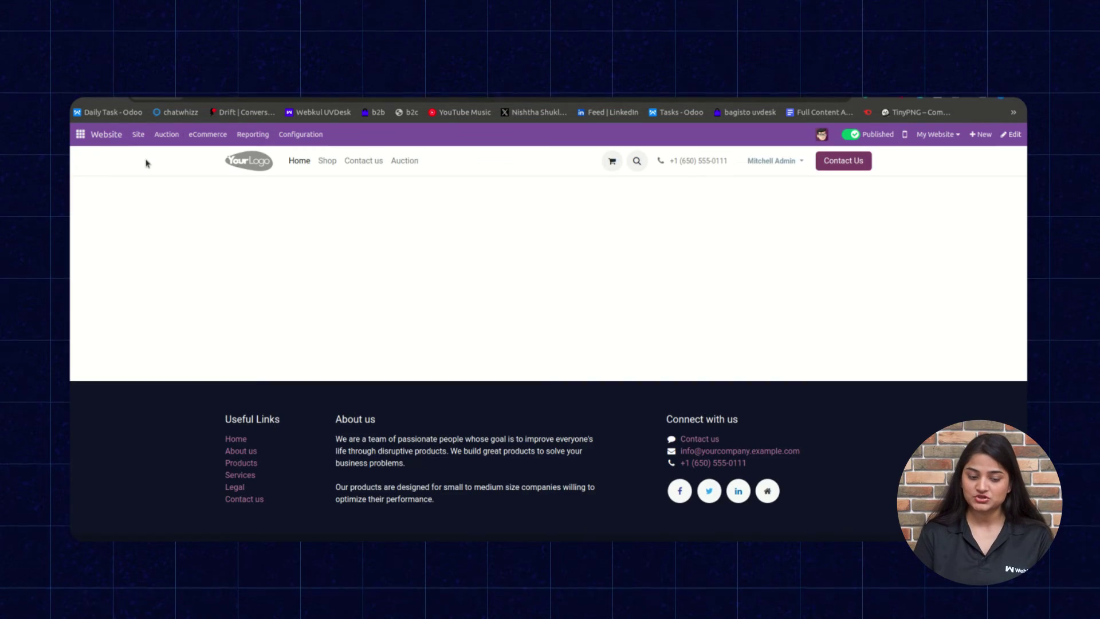
From the website's Auction listing, open the Auction For Oil Lamp page.
left_click(403, 160)
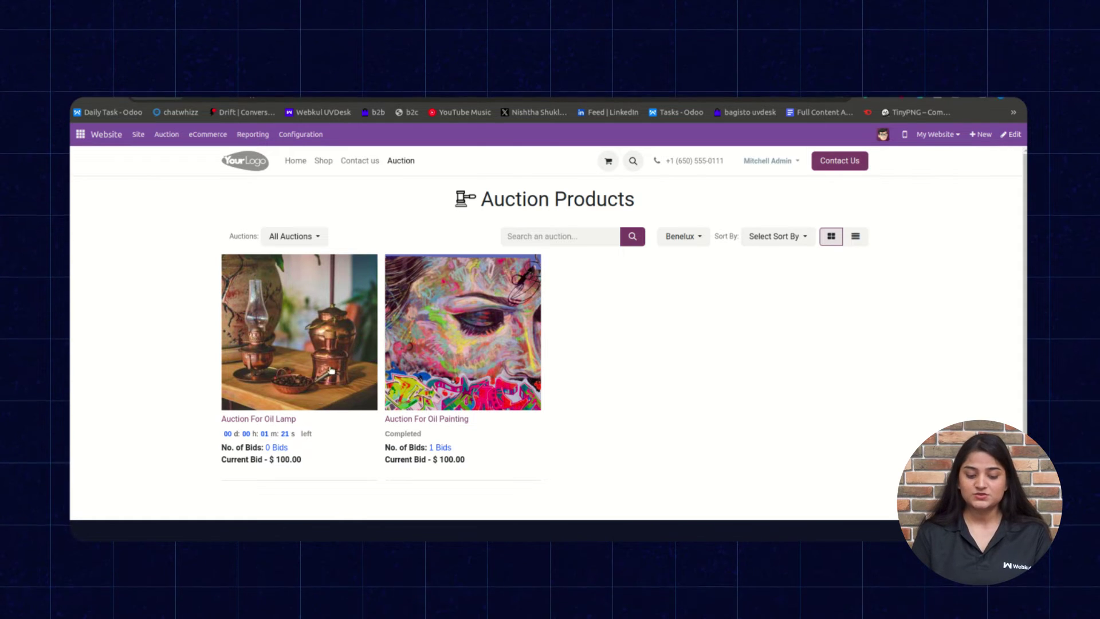
left_click(295, 346)
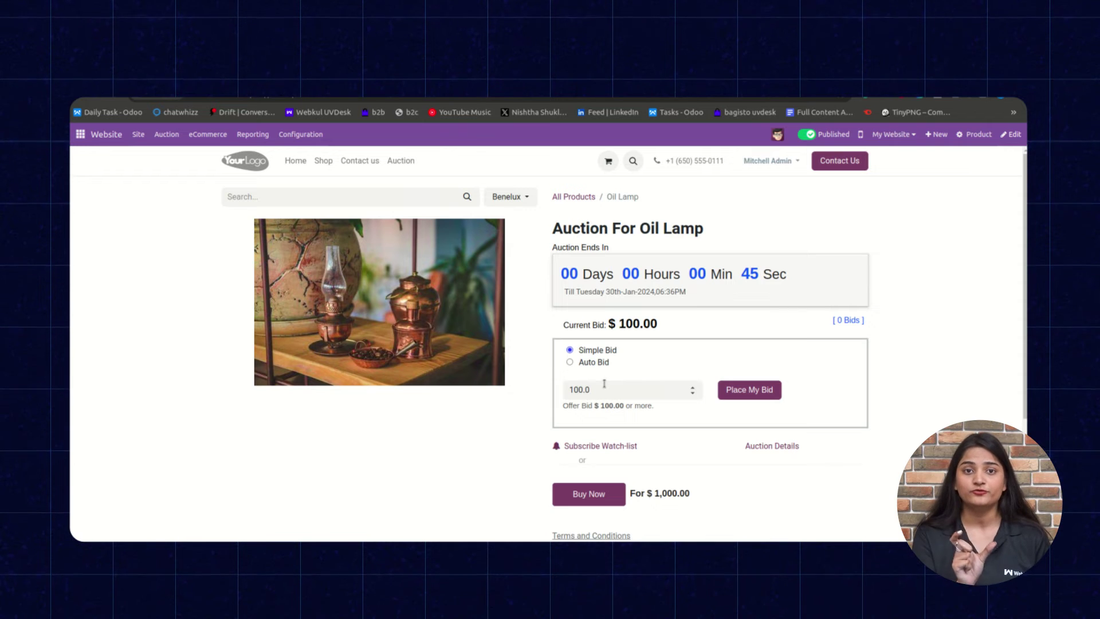
Submit a 250 auto bid on the Oil Lamp auction and open its [1 Bids] list.
left_click(570, 362)
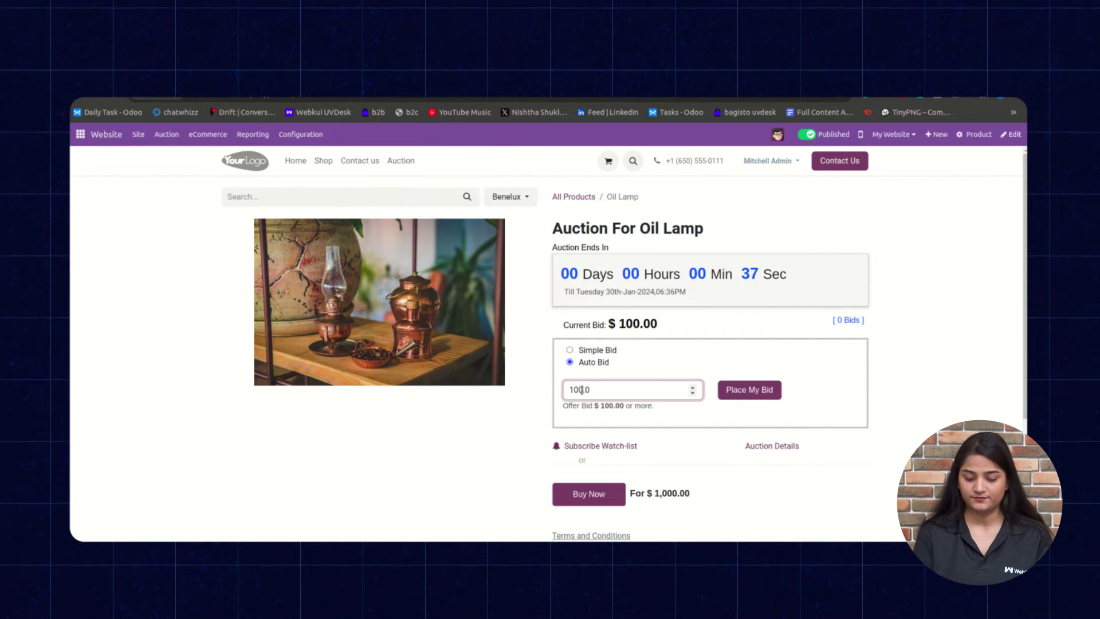
type("250")
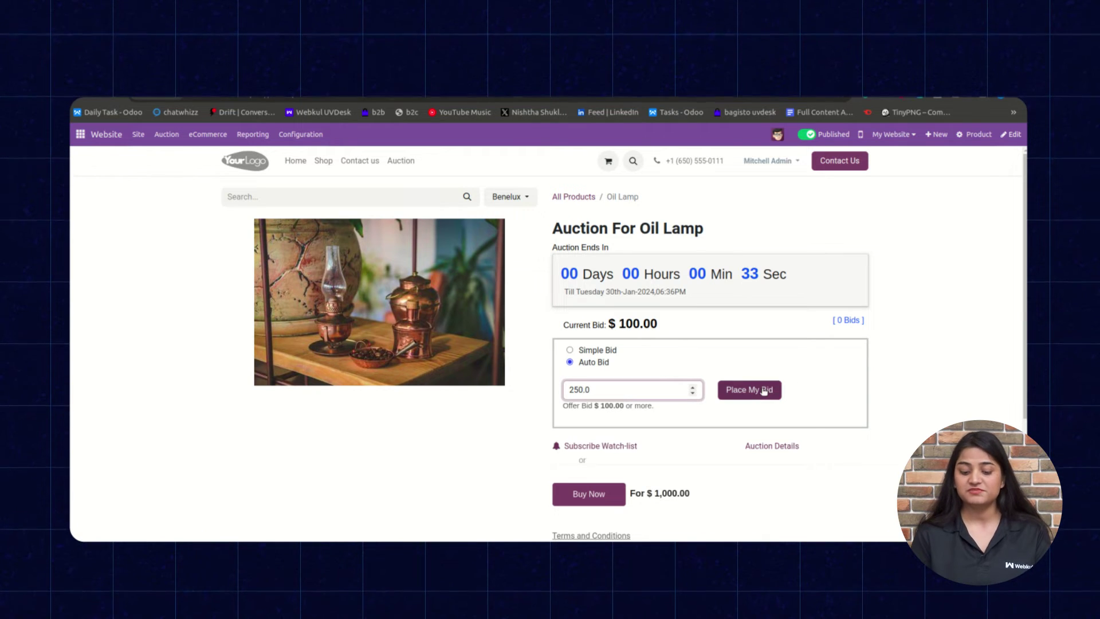
left_click(763, 390)
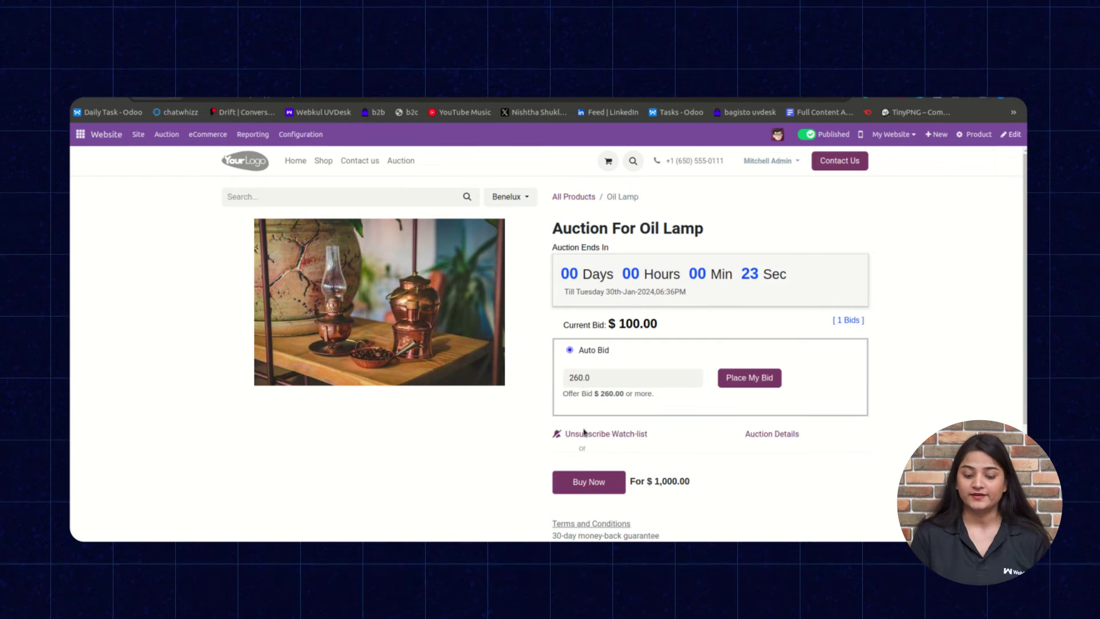
left_click(842, 321)
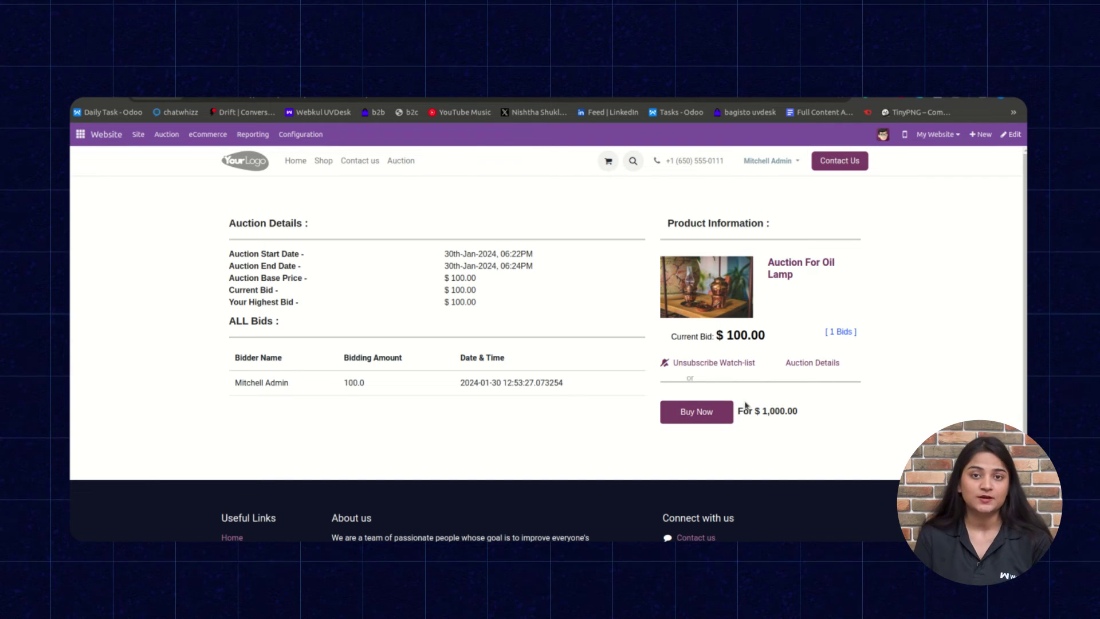
View and close the Auction Details summary, then go to Auction > Auction Bidders.
left_click(822, 362)
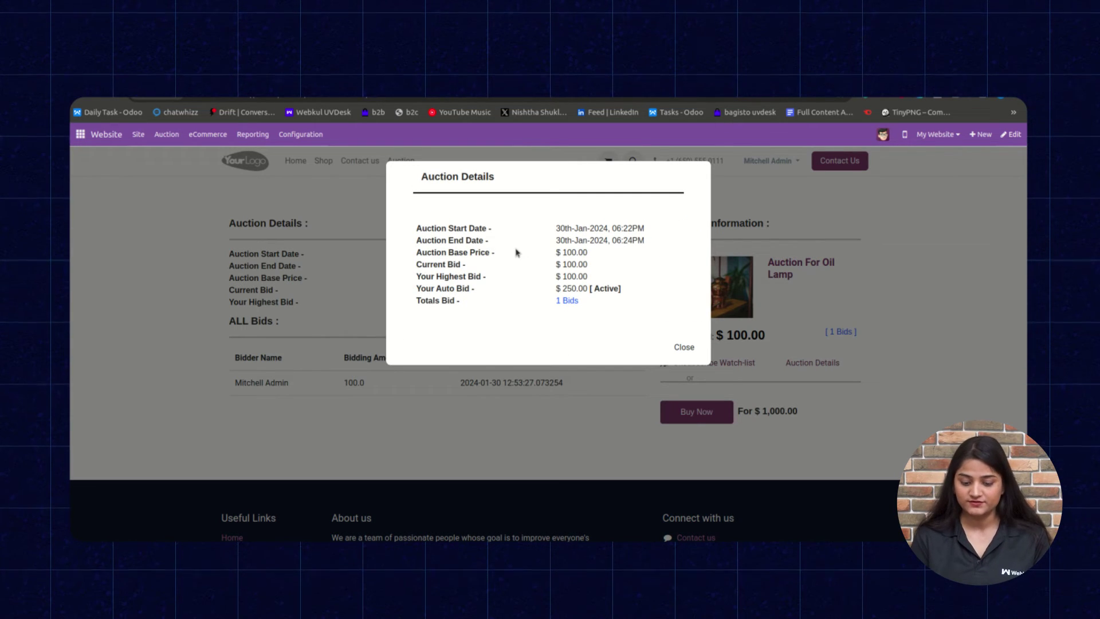
left_click(684, 347)
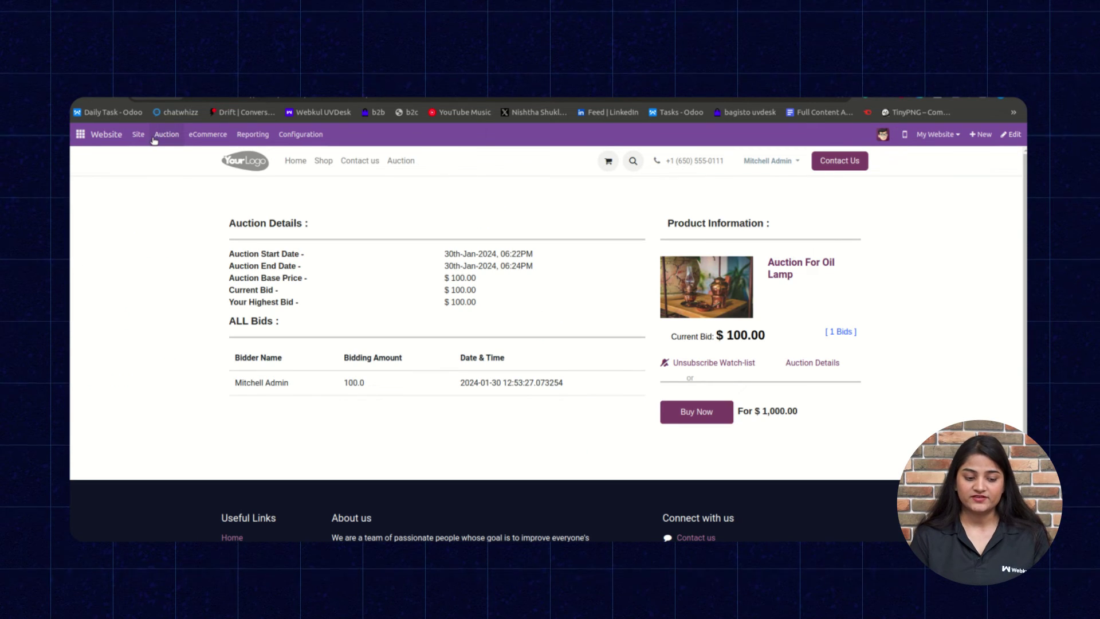
left_click(156, 138)
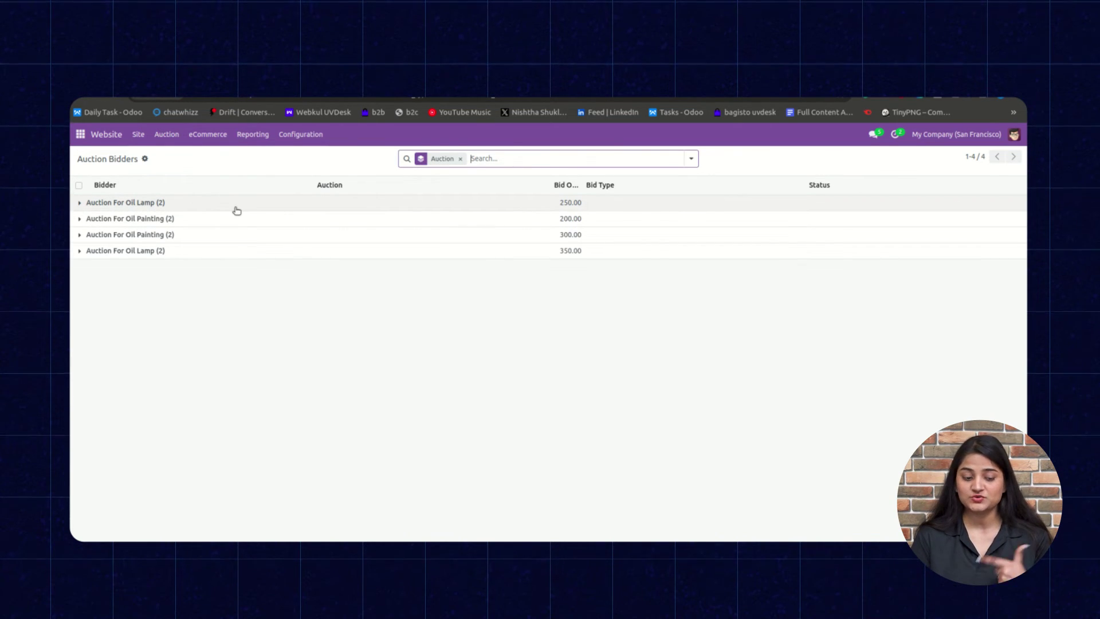
Expand the Oil Lamp bidder group to show its 150.00 Auto Bid and 100.00 Simple Bid.
left_click(236, 208)
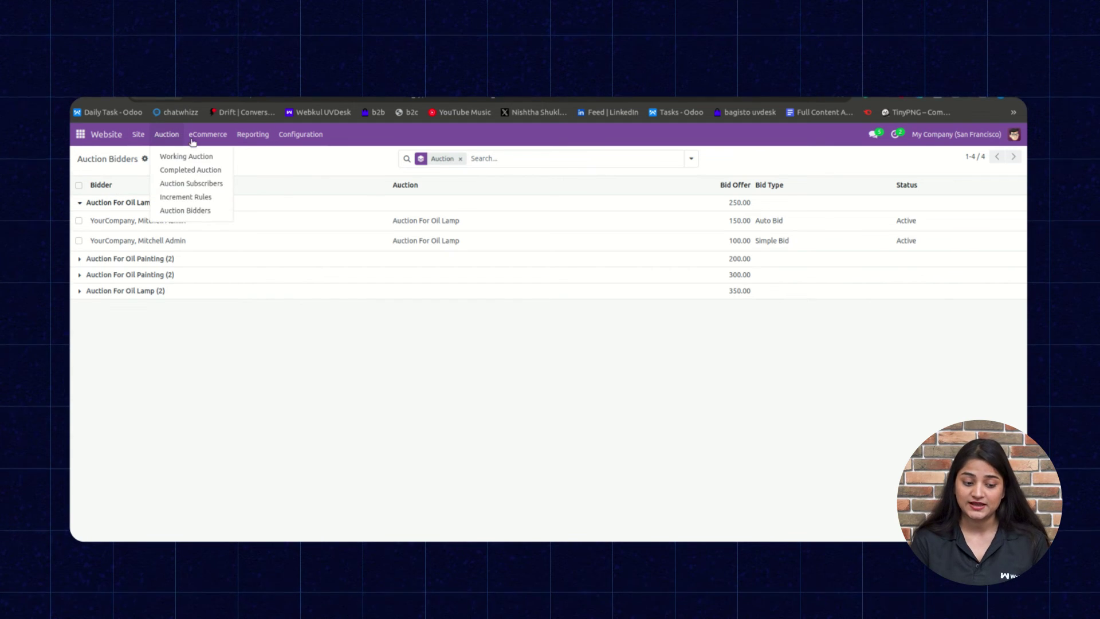
left_click(175, 170)
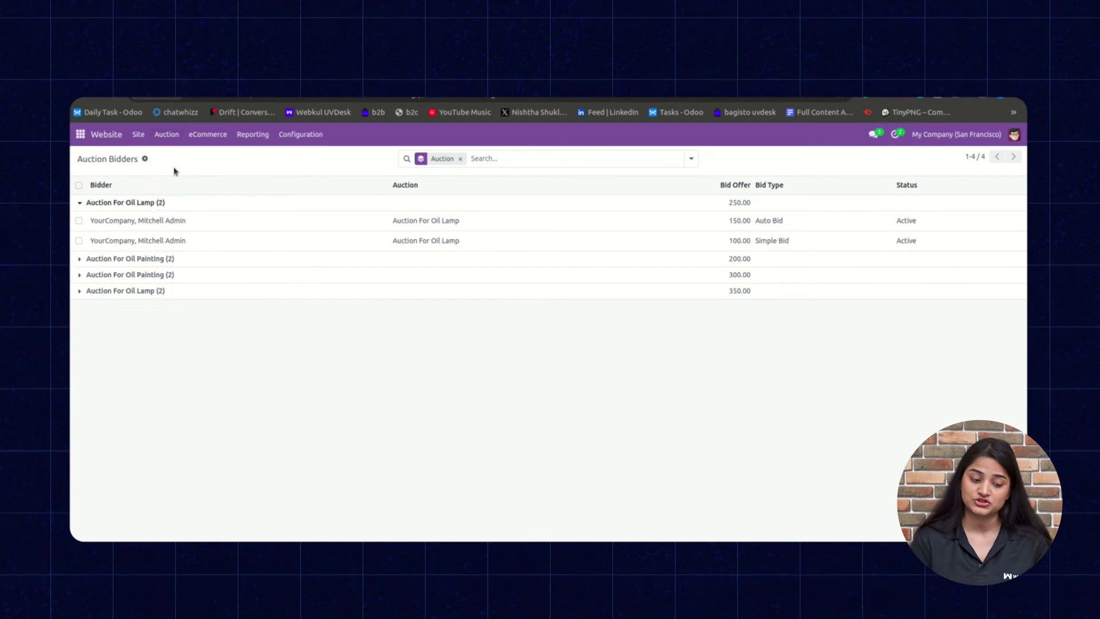
left_click(165, 200)
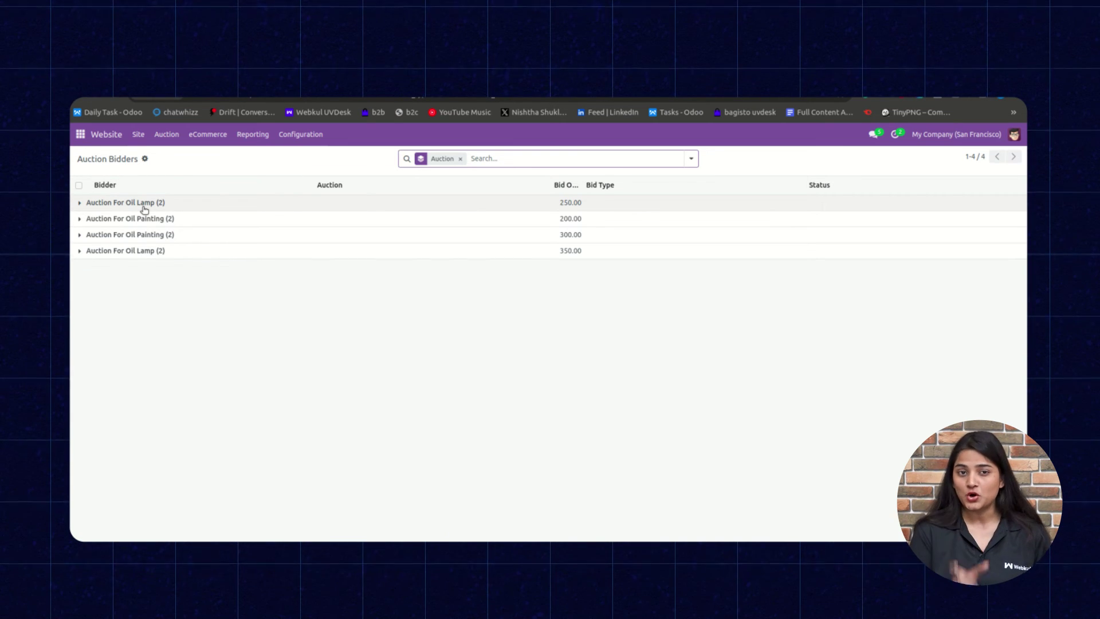
left_click(143, 206)
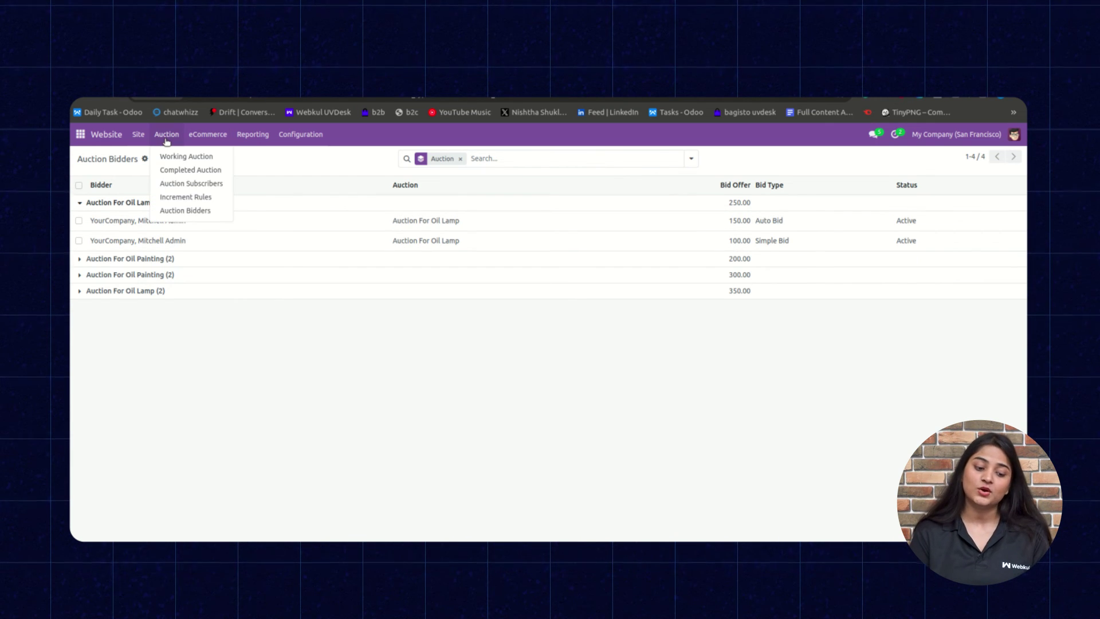
In Completed Auction, expand the No (4) group and open the first closed Oil Lamp auction.
left_click(189, 170)
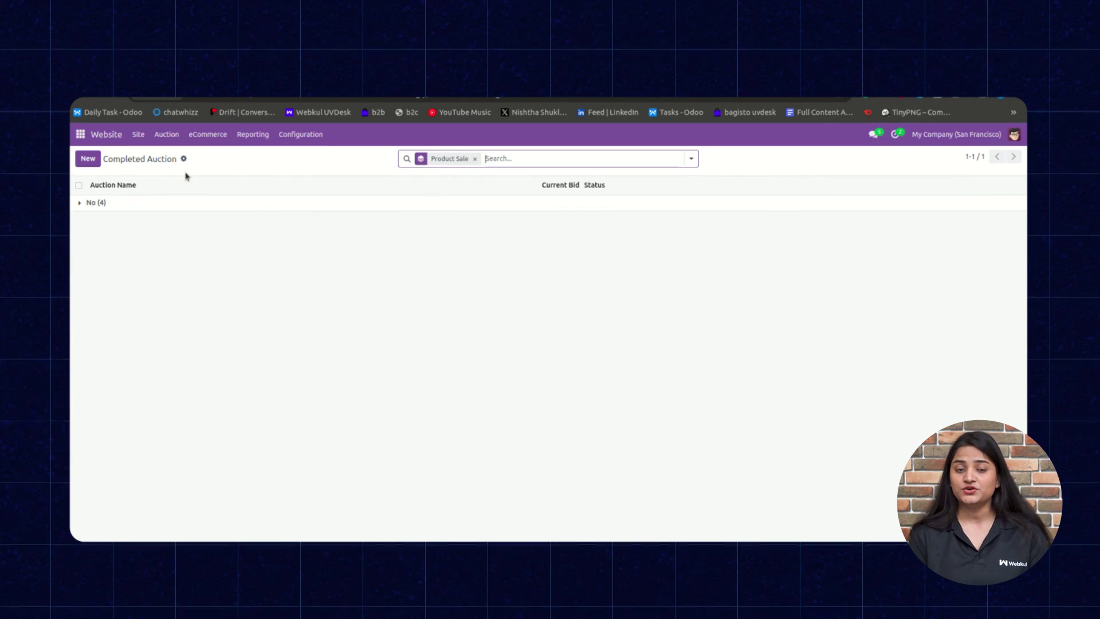
left_click(130, 205)
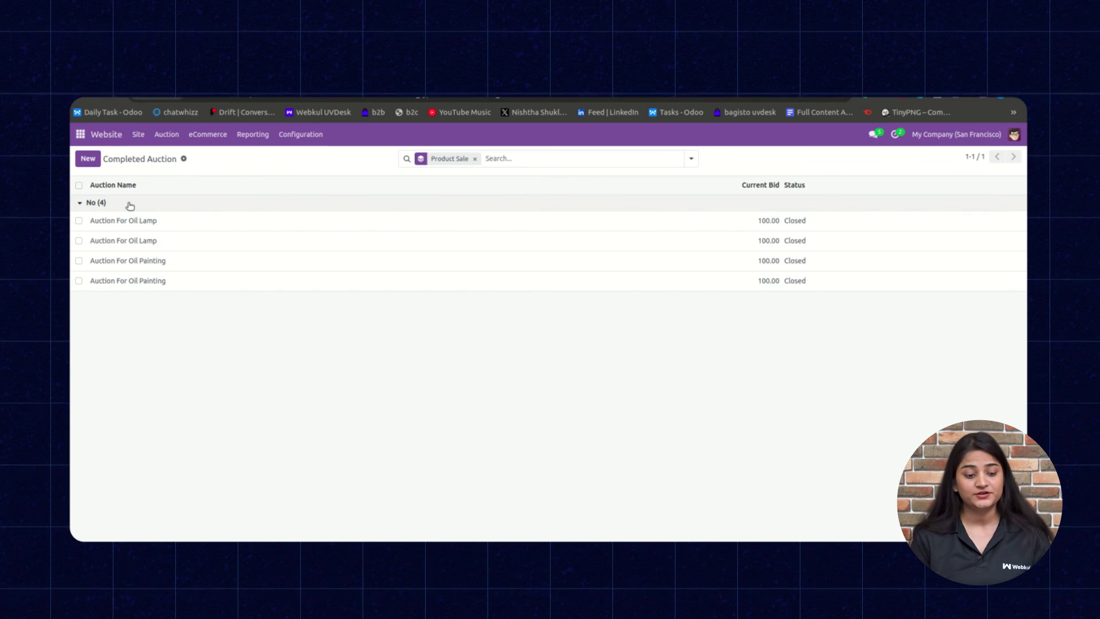
left_click(164, 225)
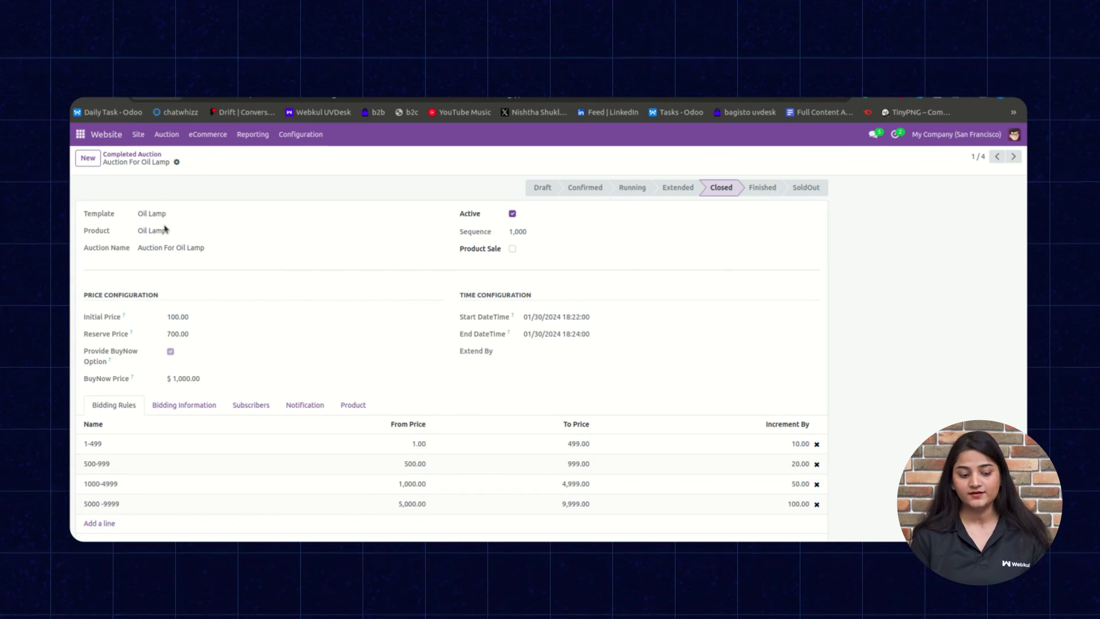